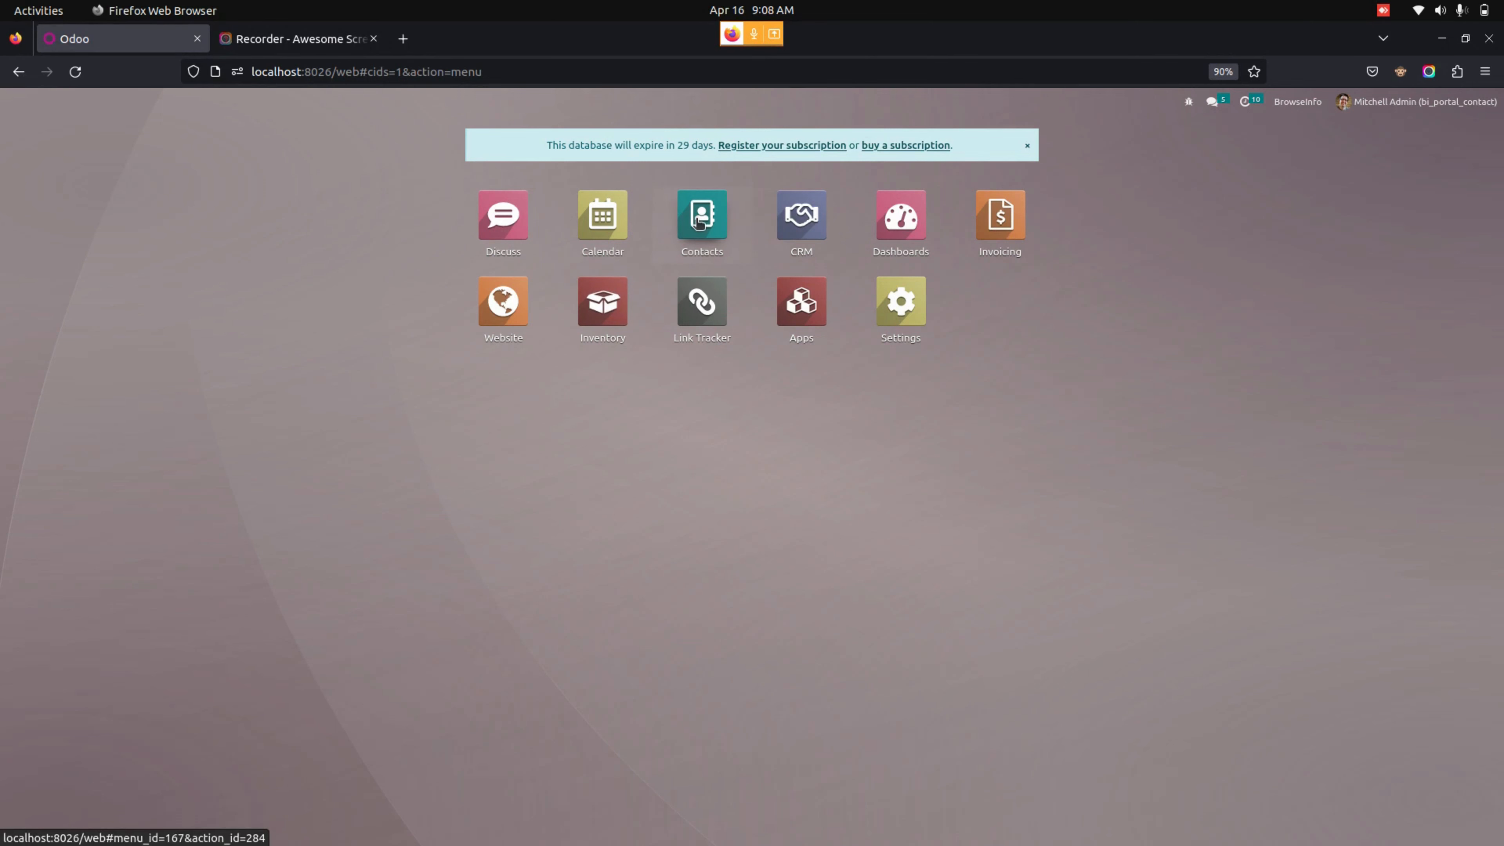
- Open the company's contact record from the Contacts app kanban view
click(699, 222)
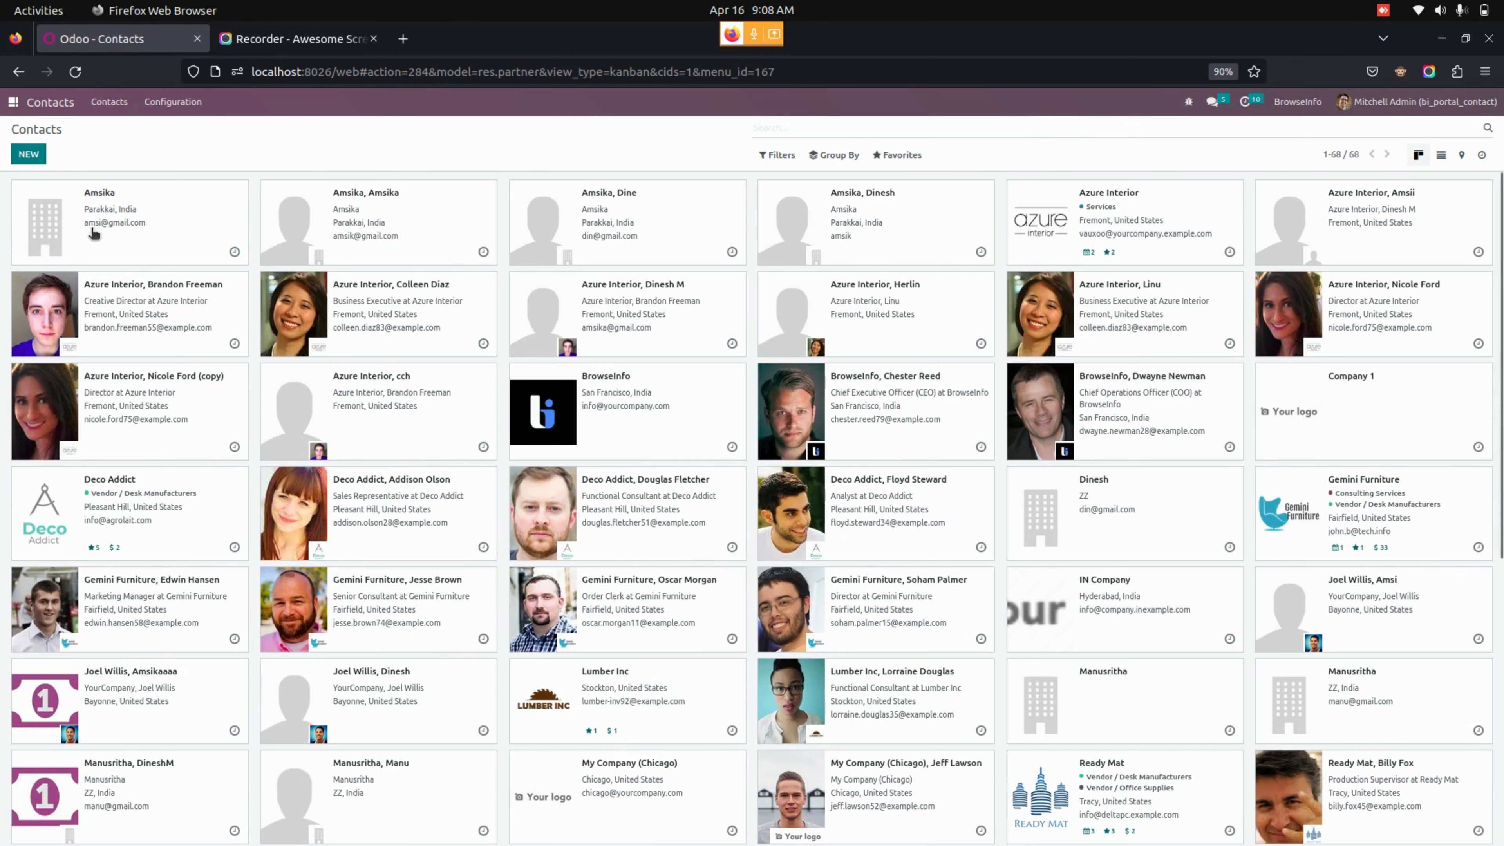
click(116, 231)
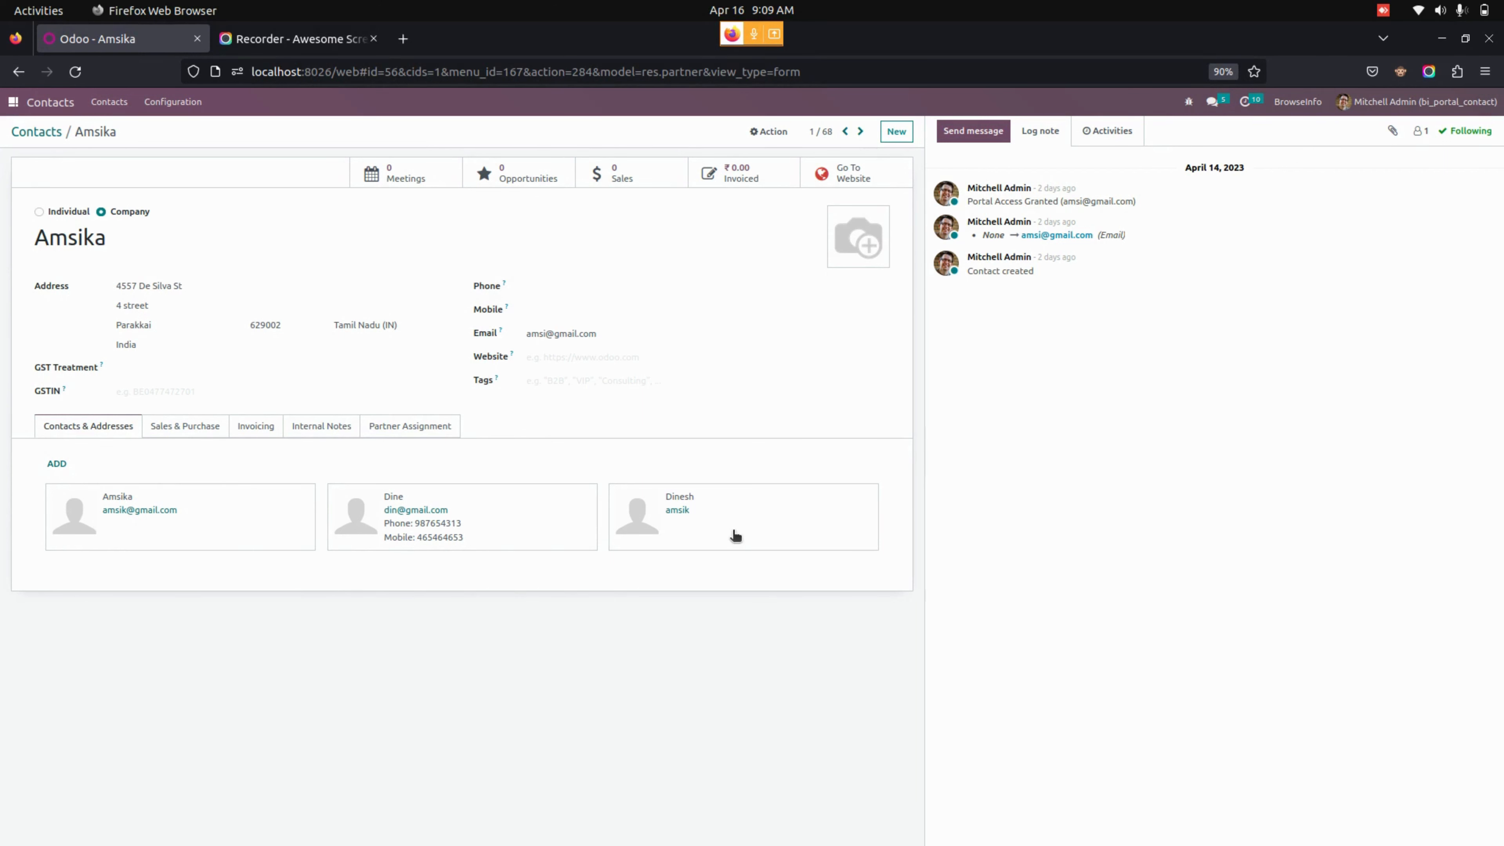
- Change a linked contact person's type to Delivery Address and save it
click(494, 533)
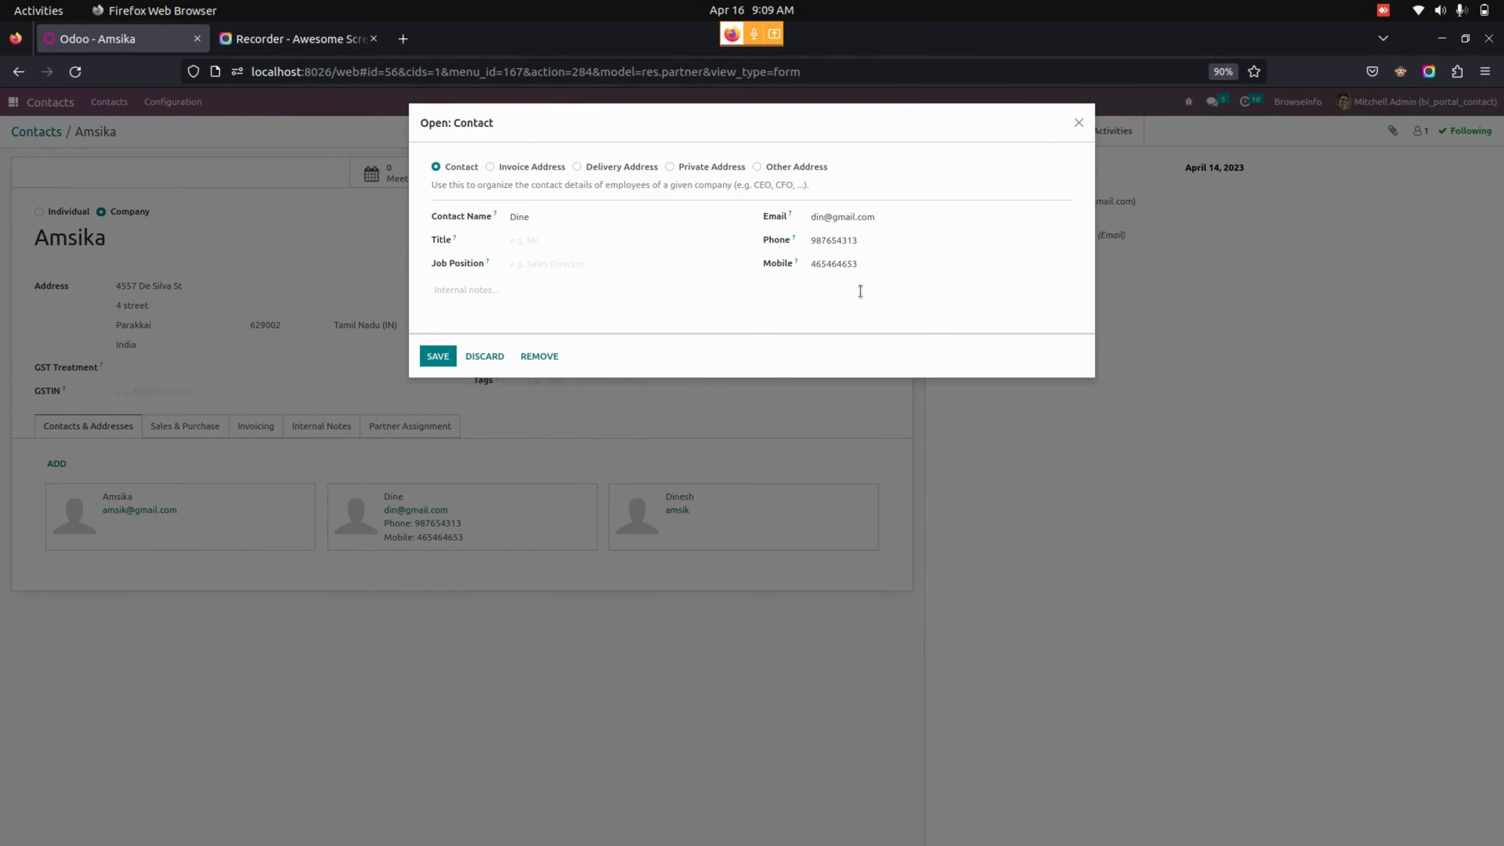
click(540, 172)
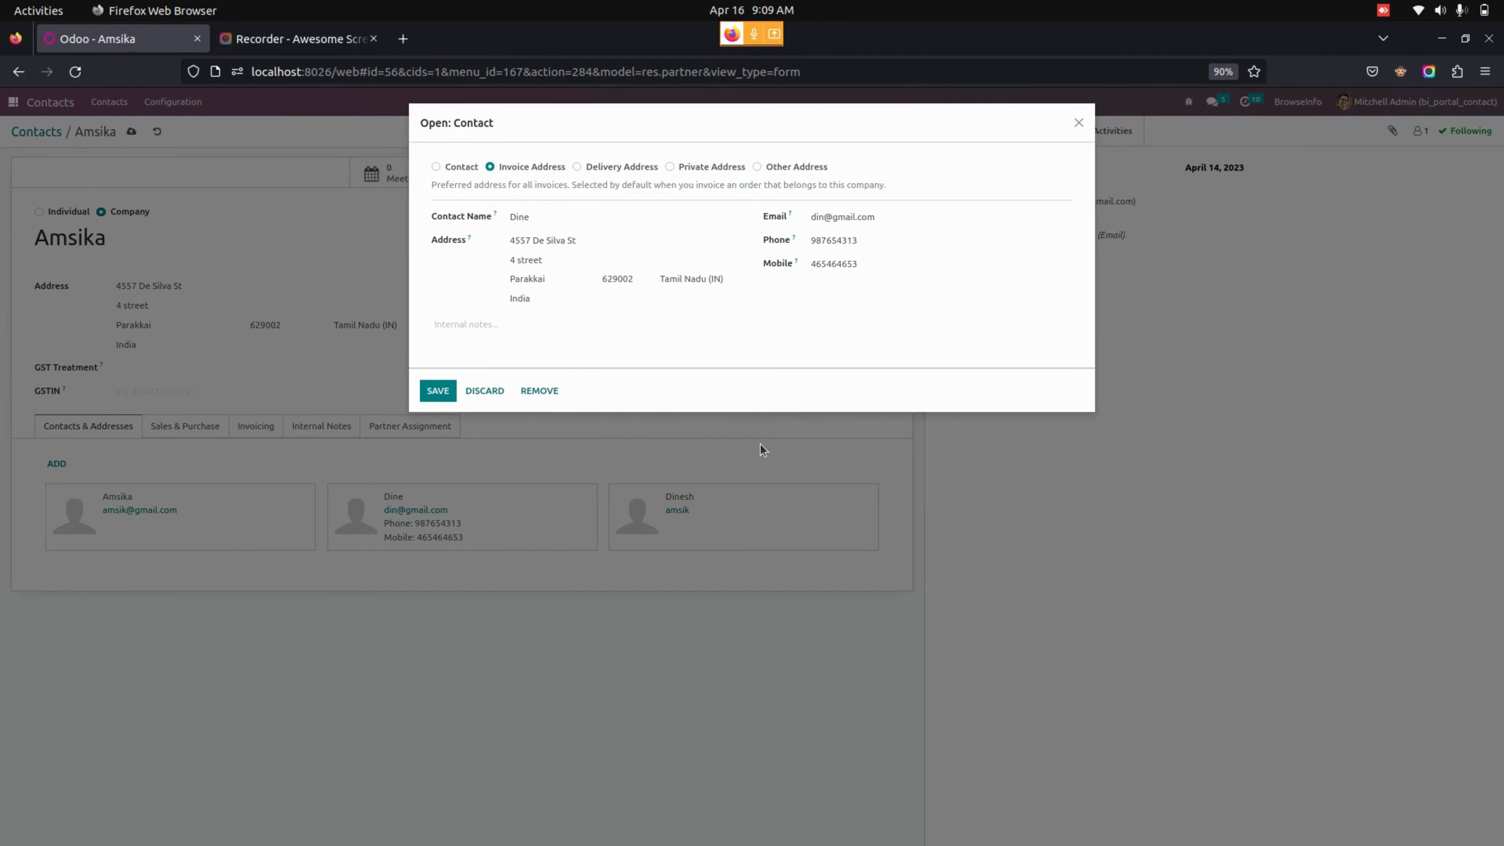
click(632, 166)
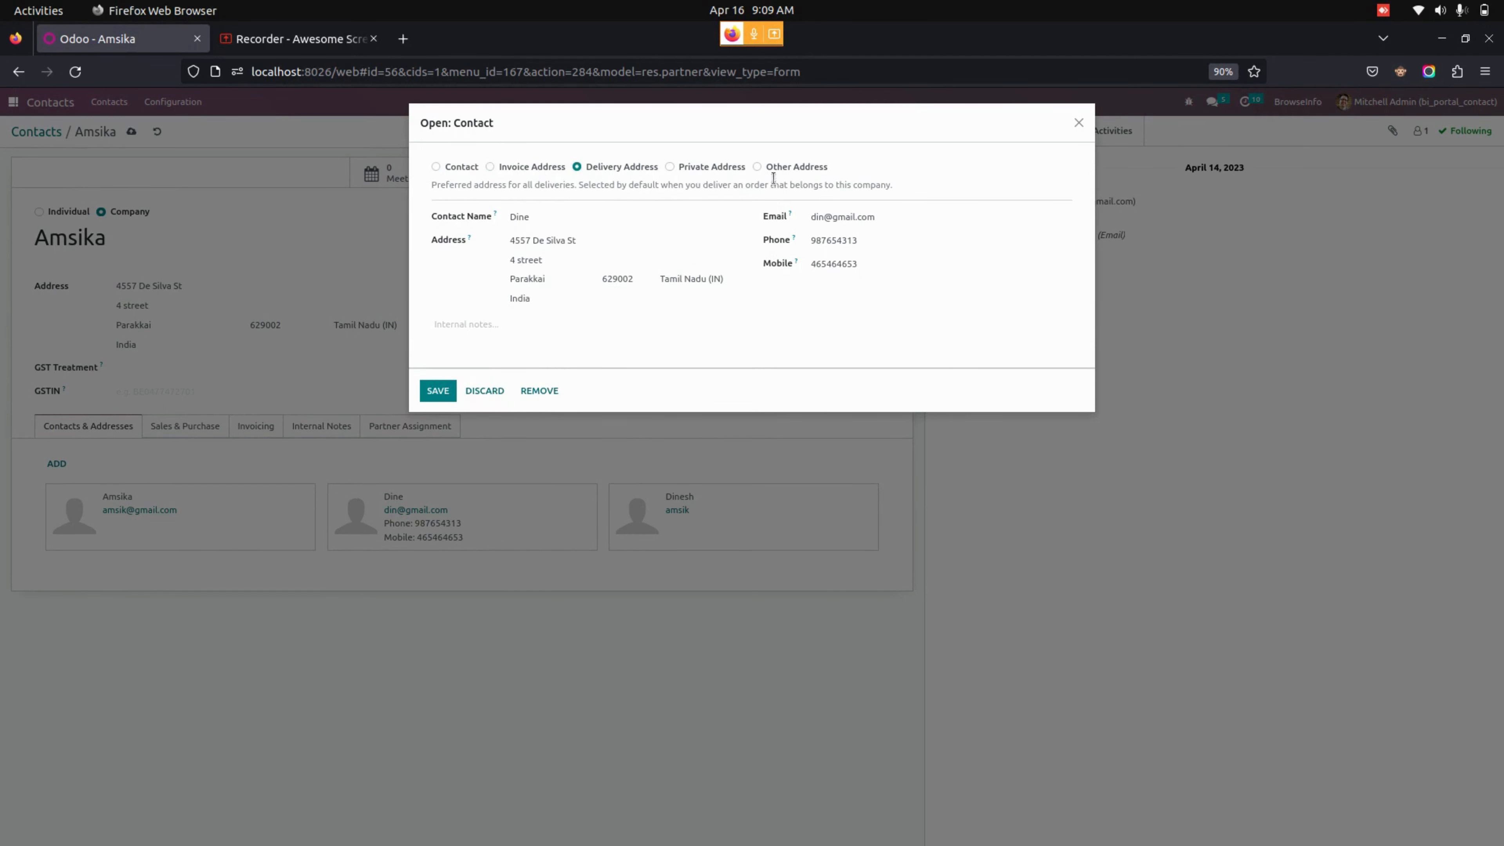
click(439, 391)
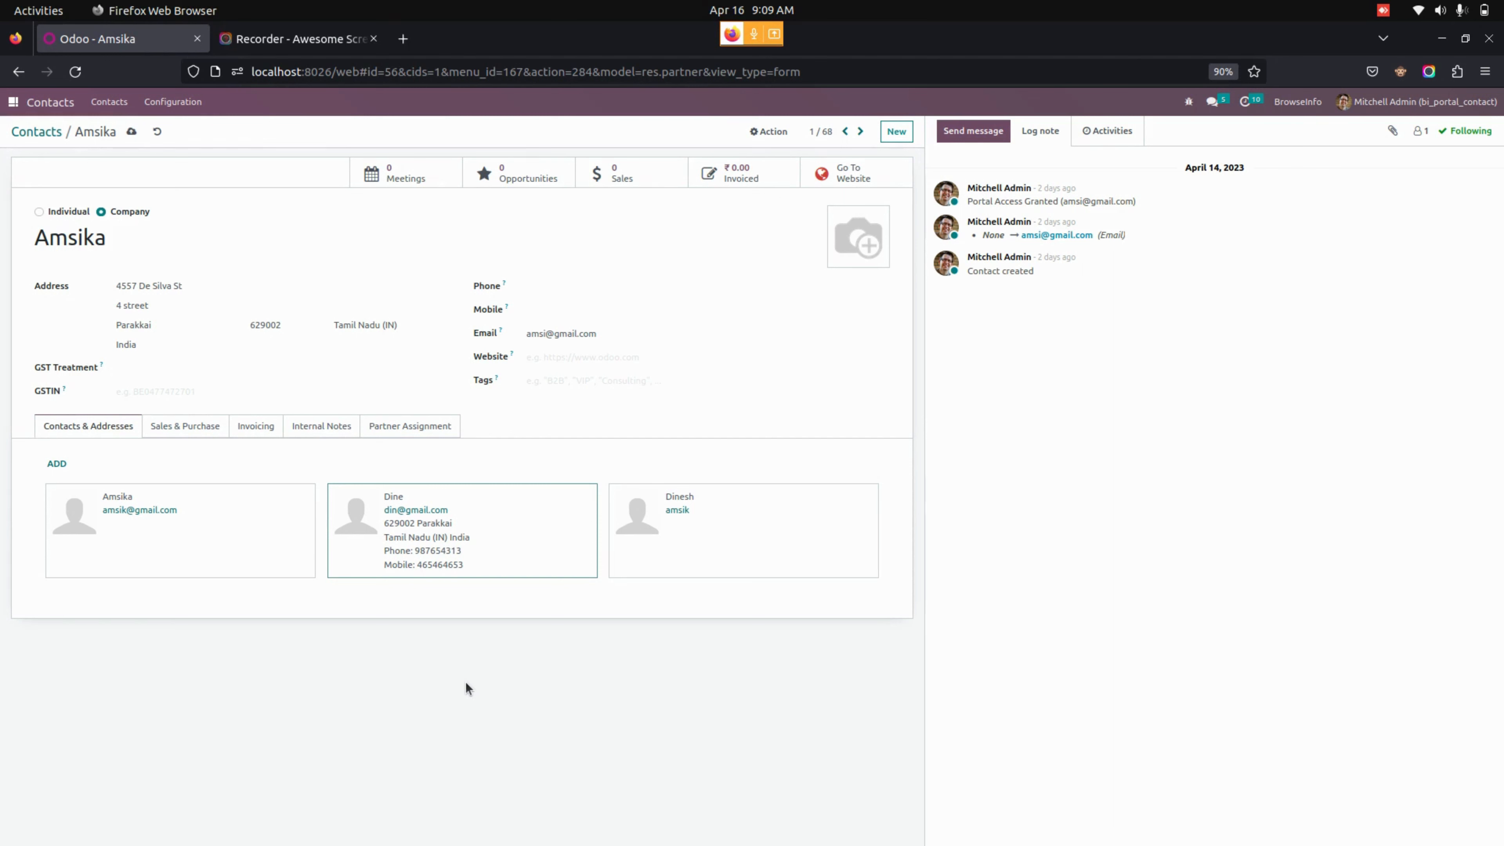
click(775, 134)
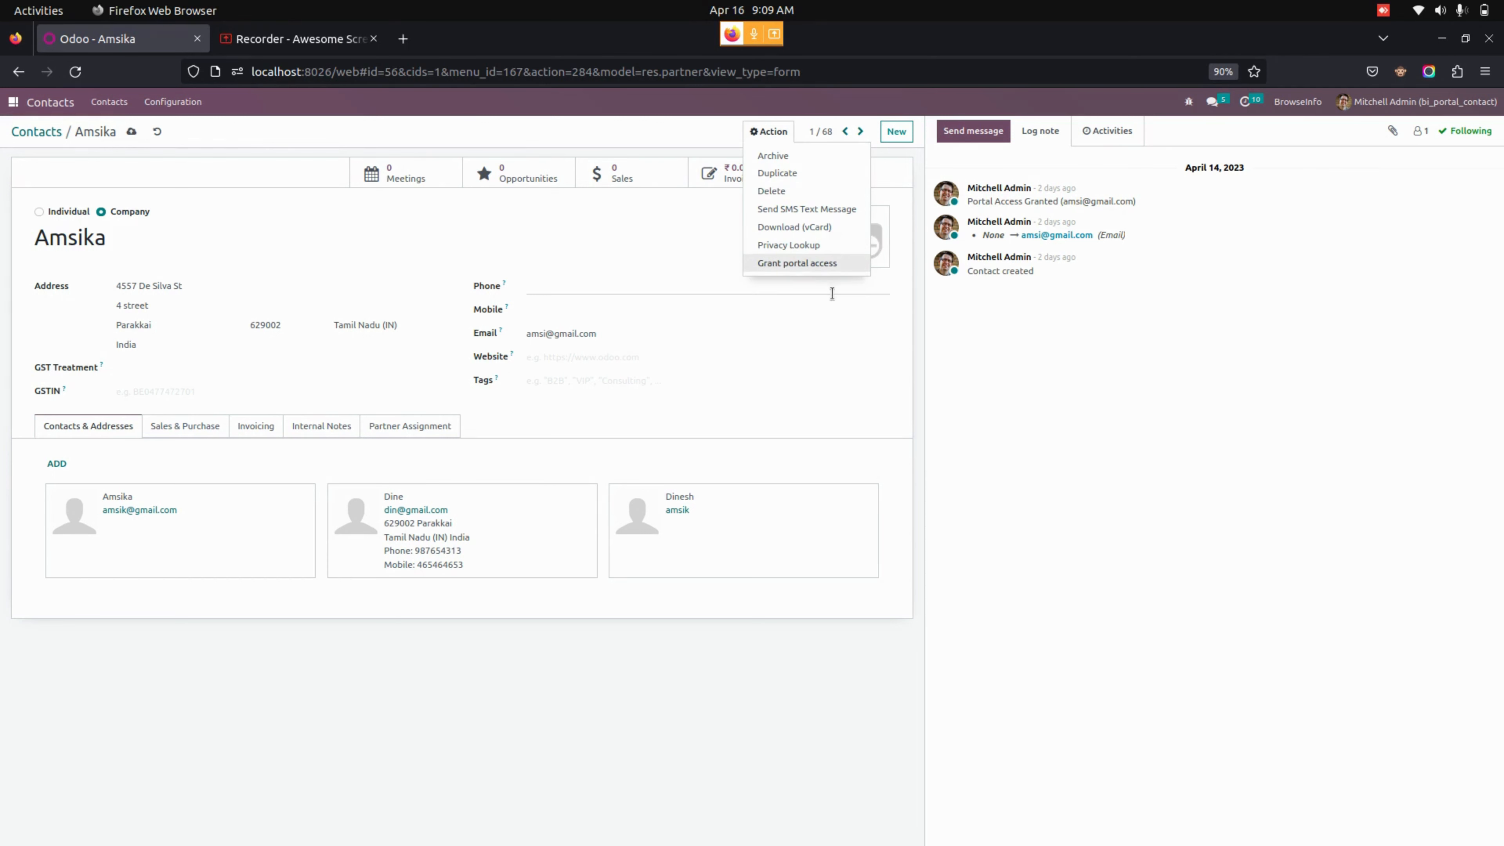
click(805, 265)
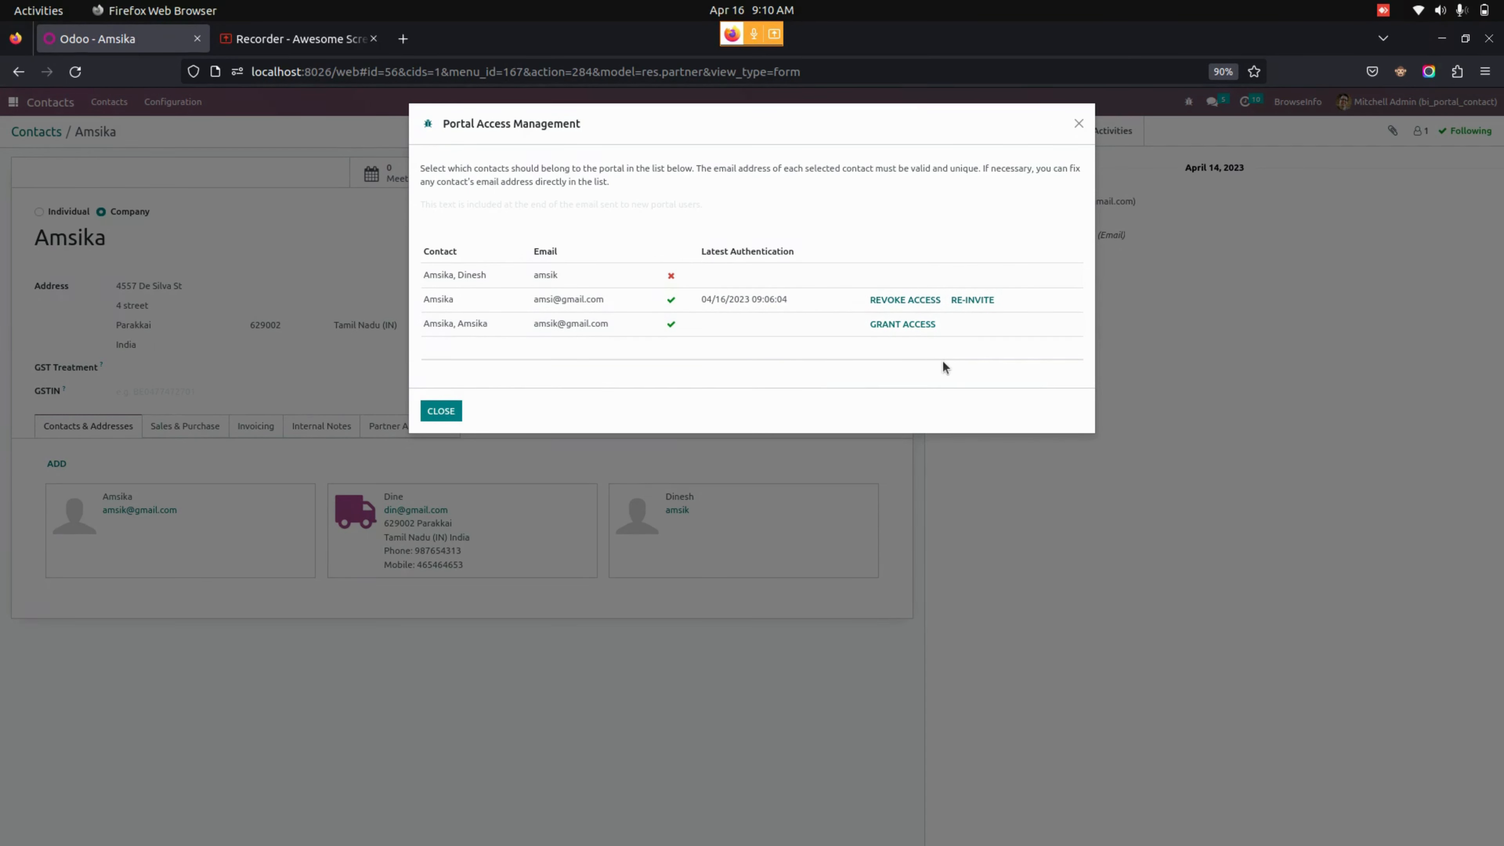
click(444, 413)
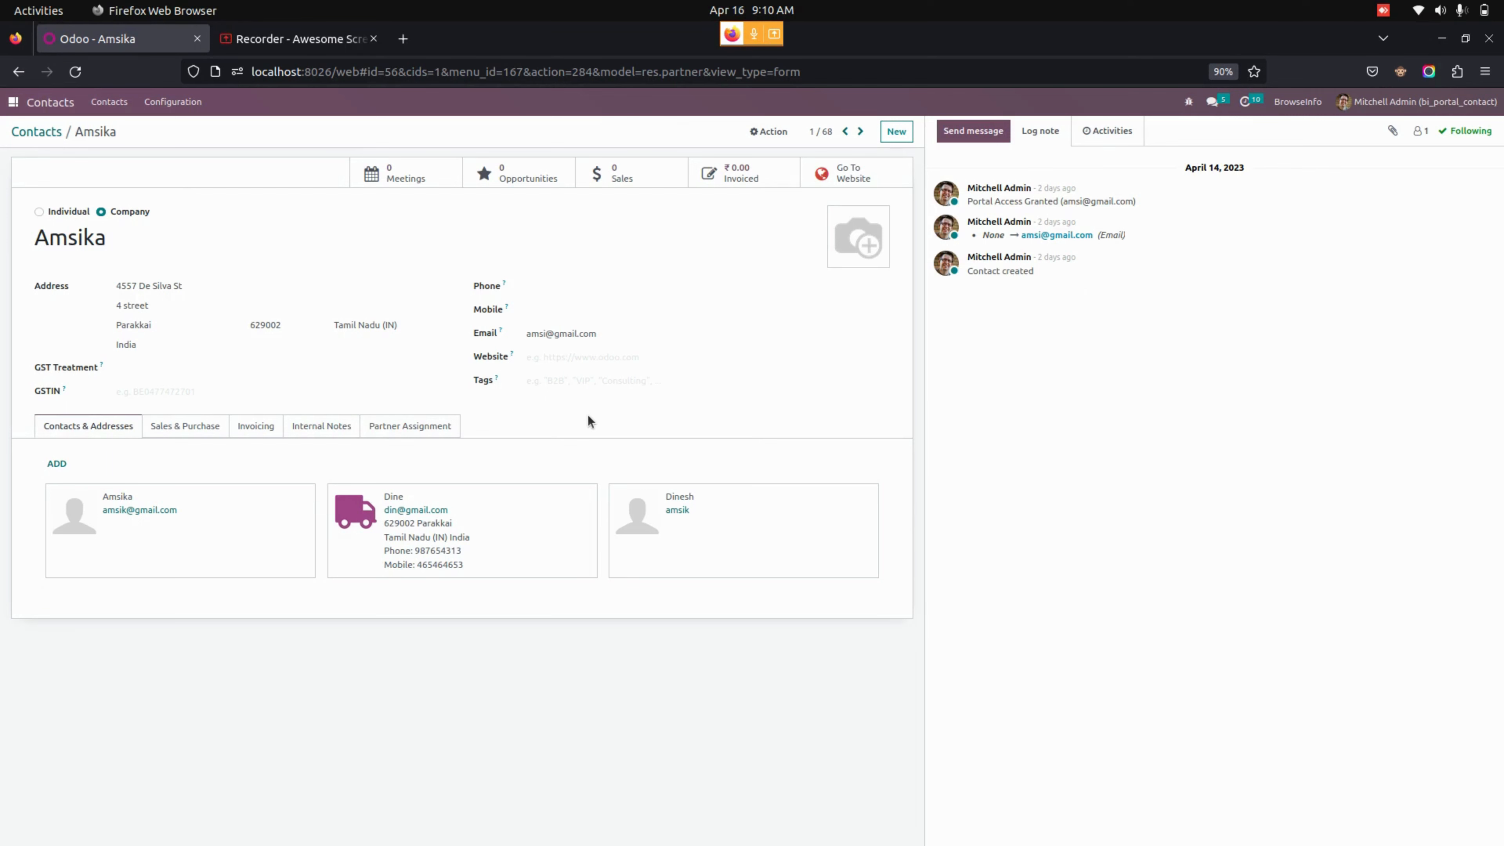
- Open the portal user's record from Settings > Users with the Internal Users filter removed
click(33, 106)
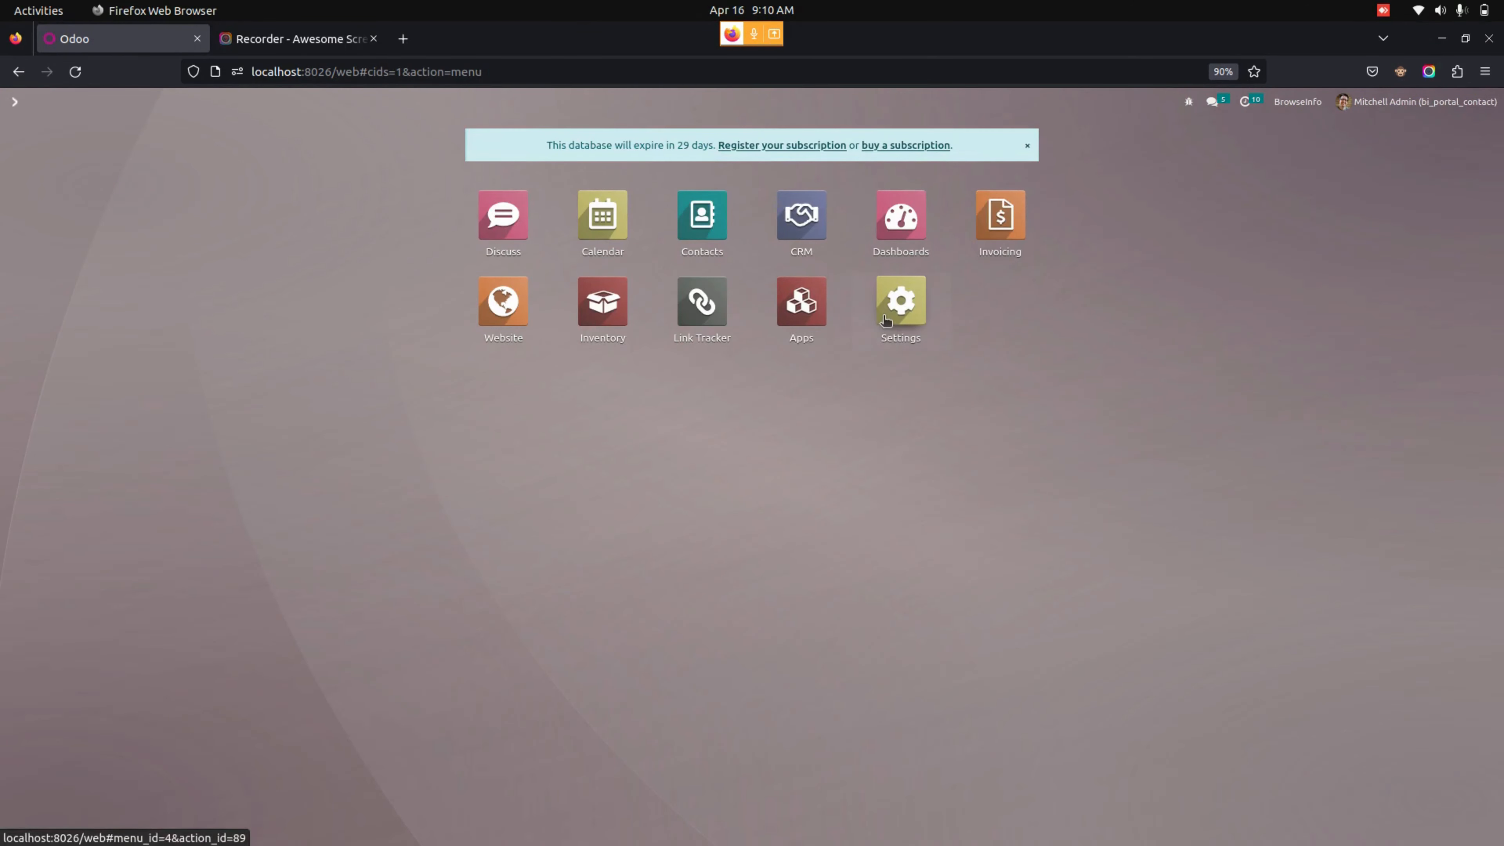
key(Return)
click(211, 105)
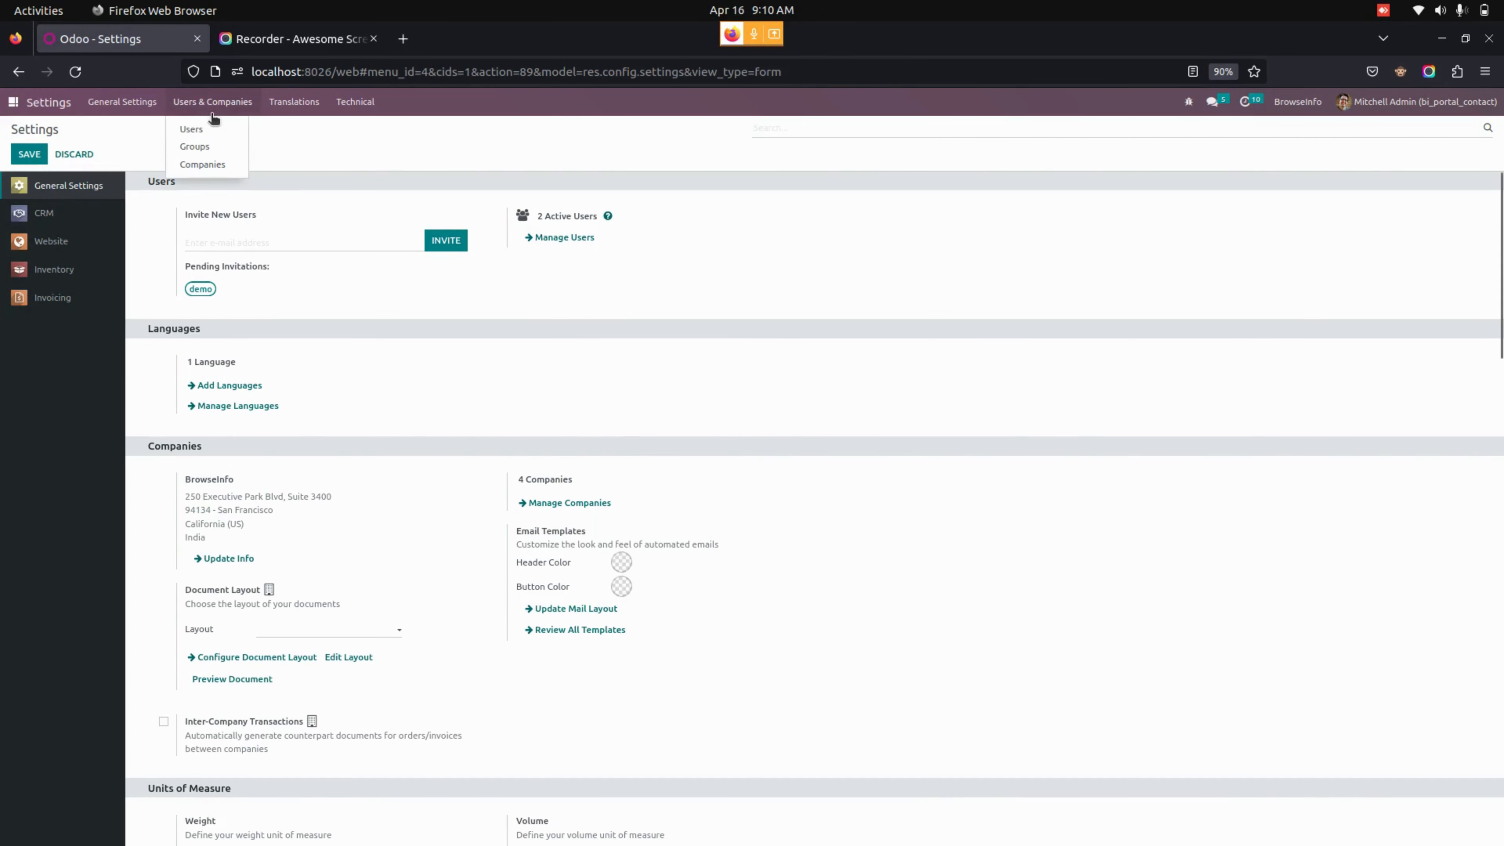
click(209, 133)
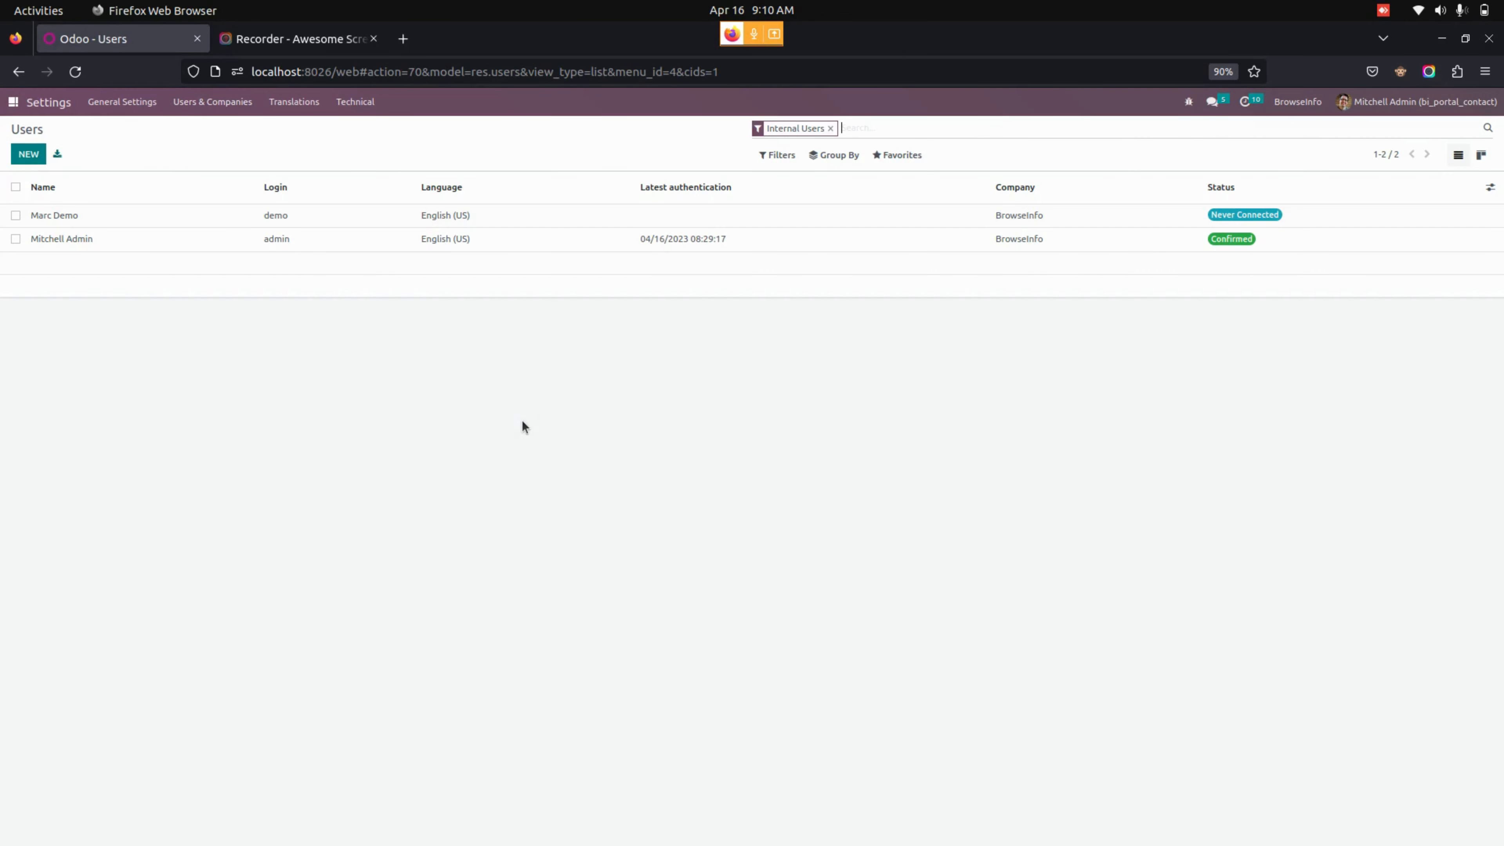
click(831, 128)
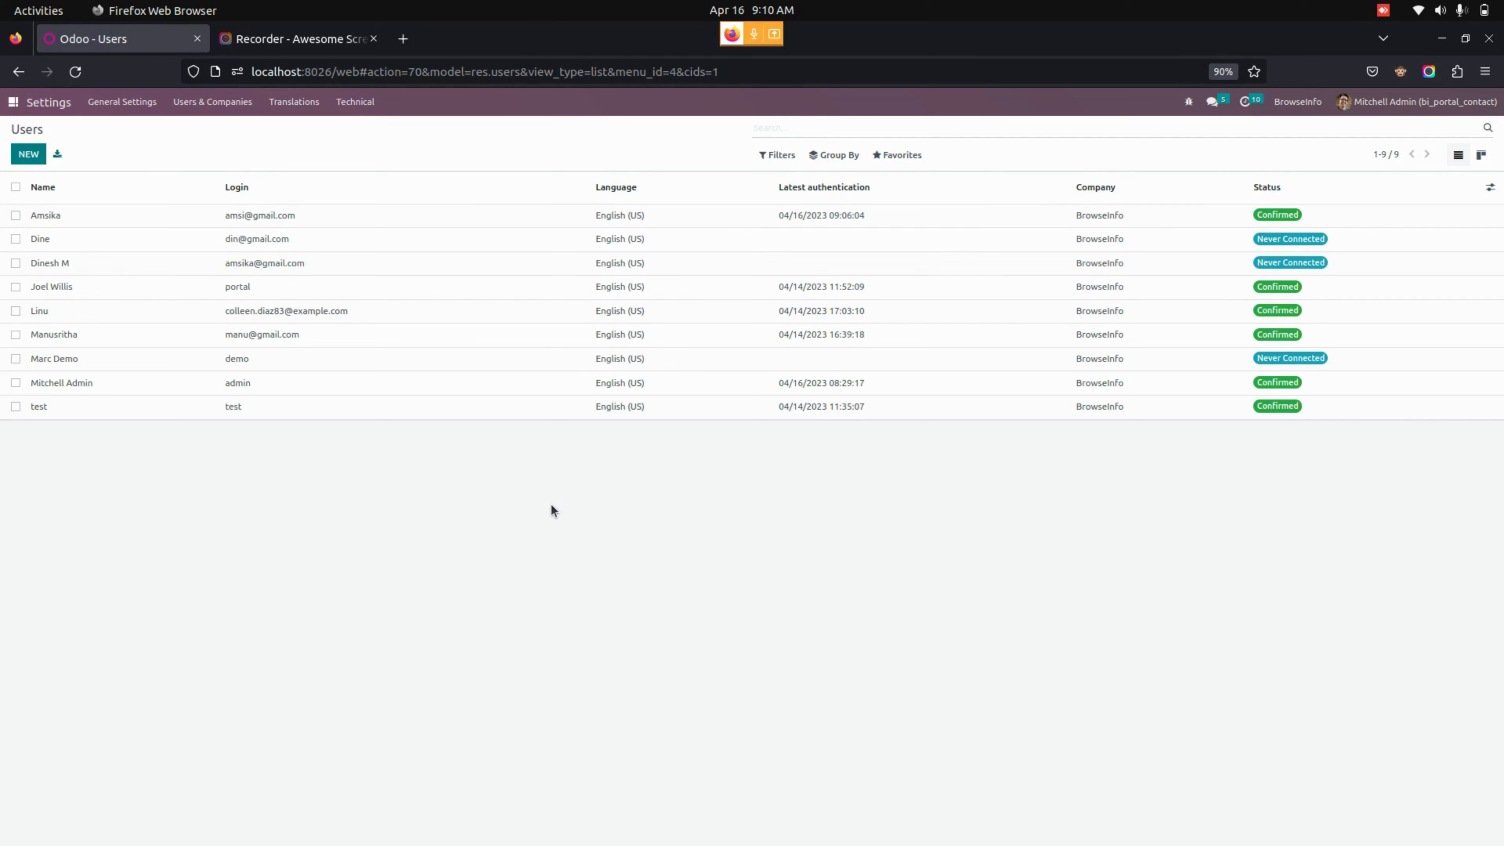
click(251, 217)
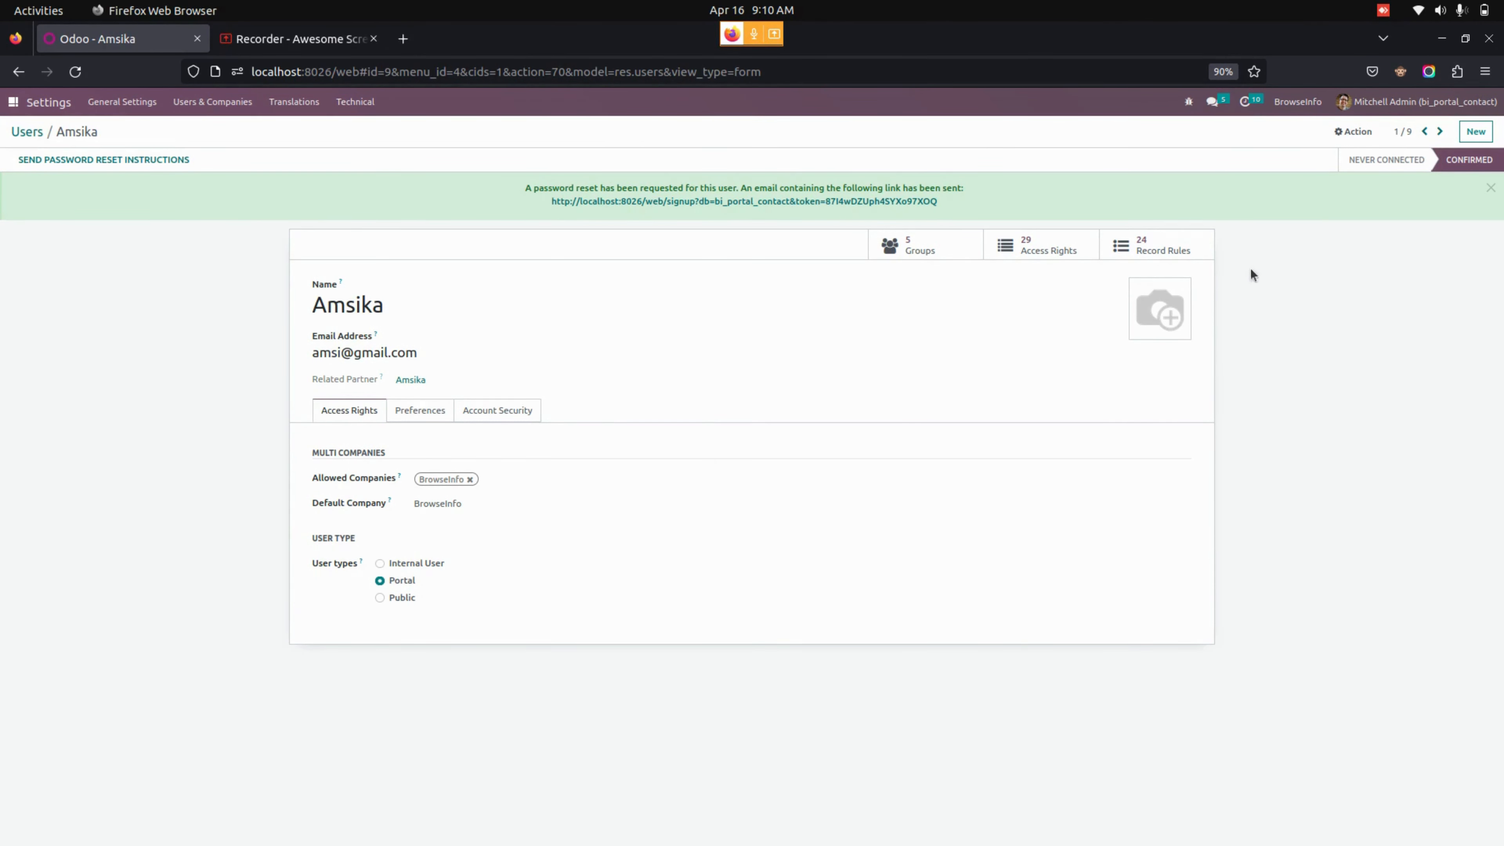
- Set a new password for the portal user through Action > Change Password
click(1352, 129)
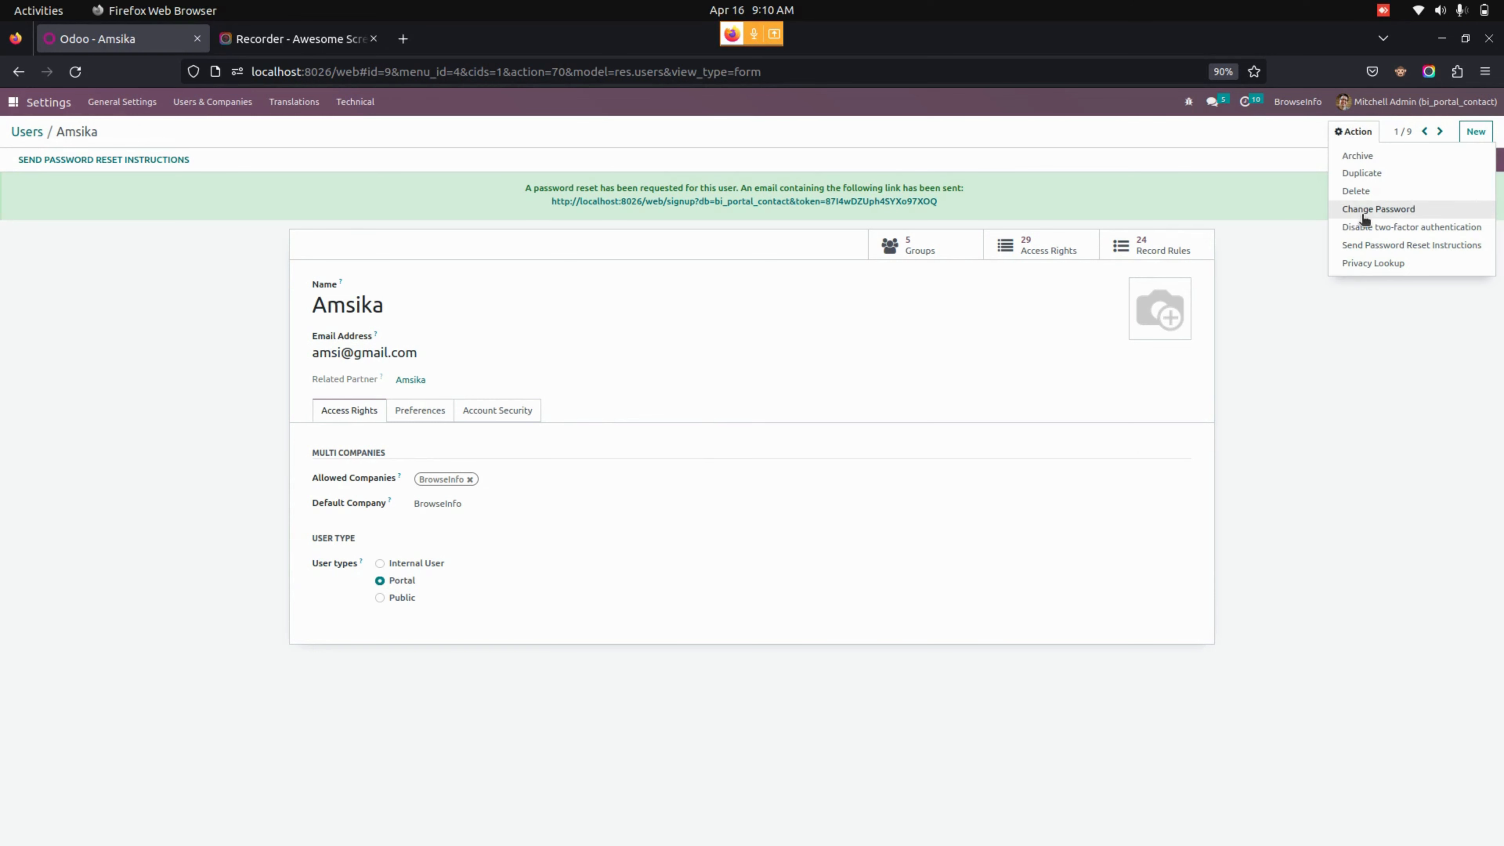
click(1365, 218)
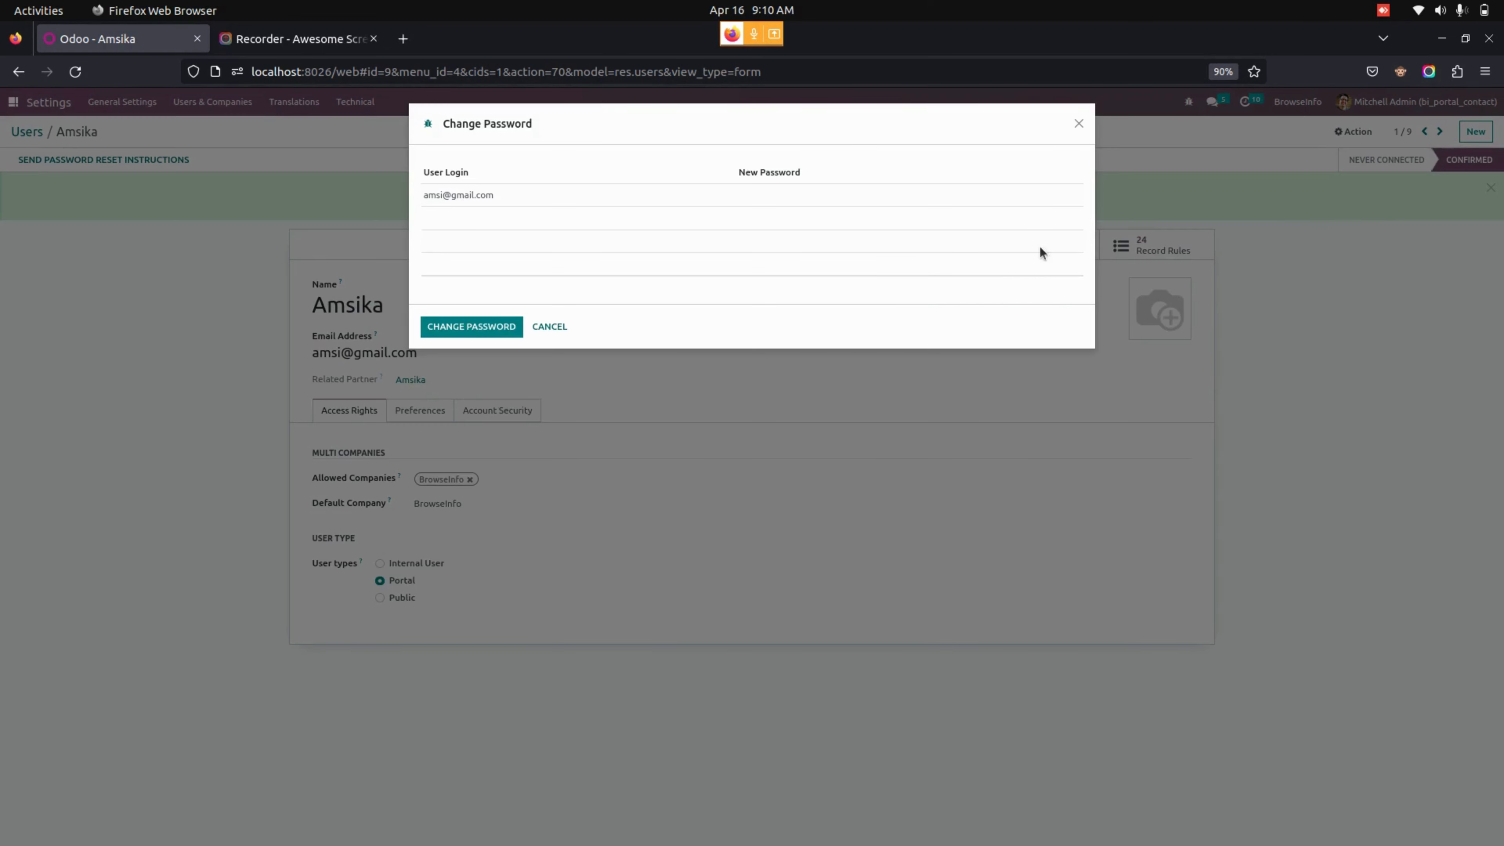
click(832, 205)
text(12)
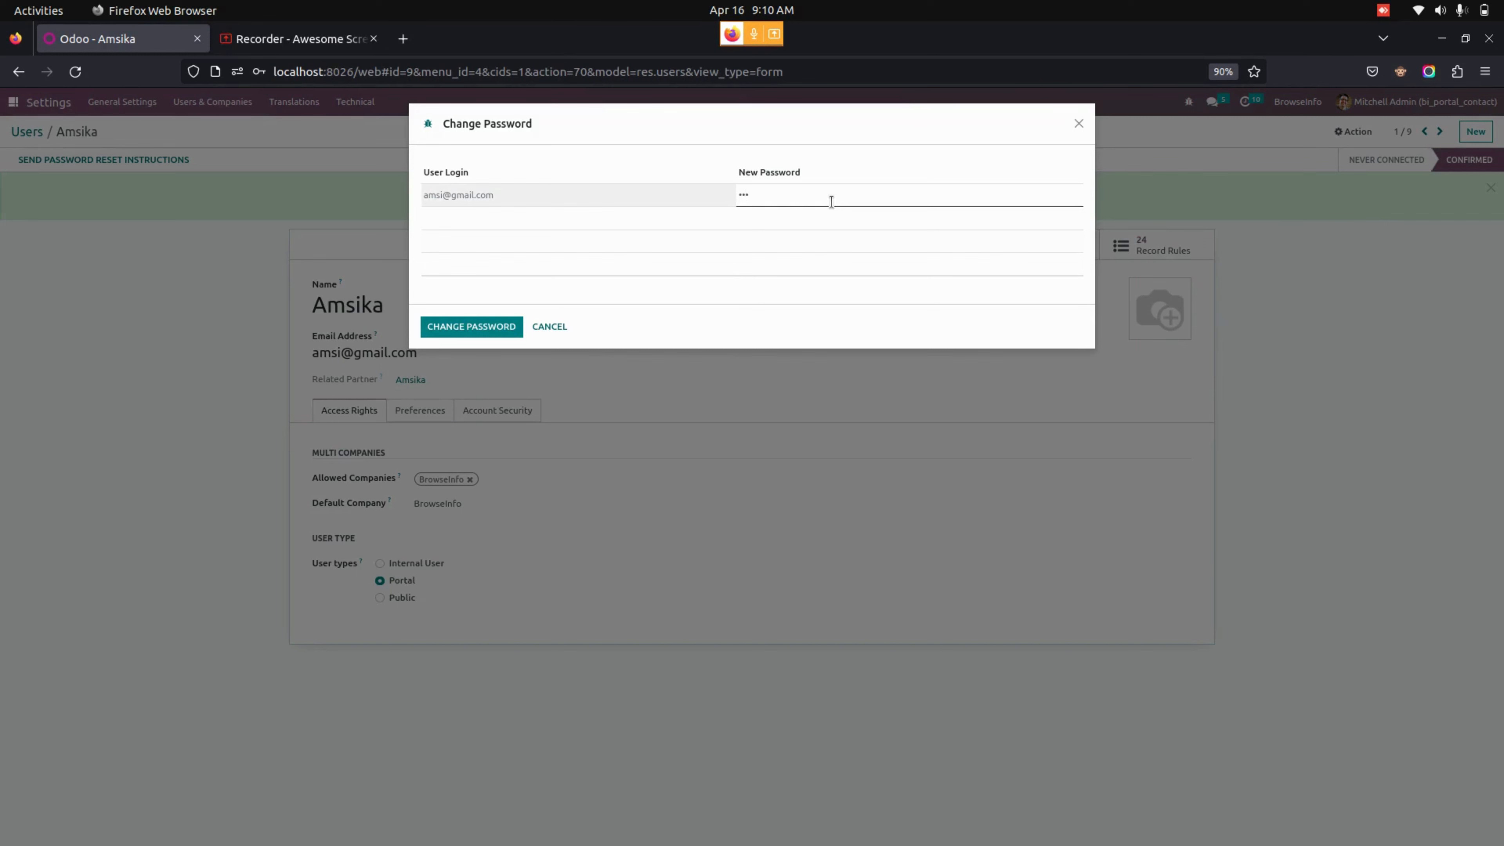
text(3)
click(456, 330)
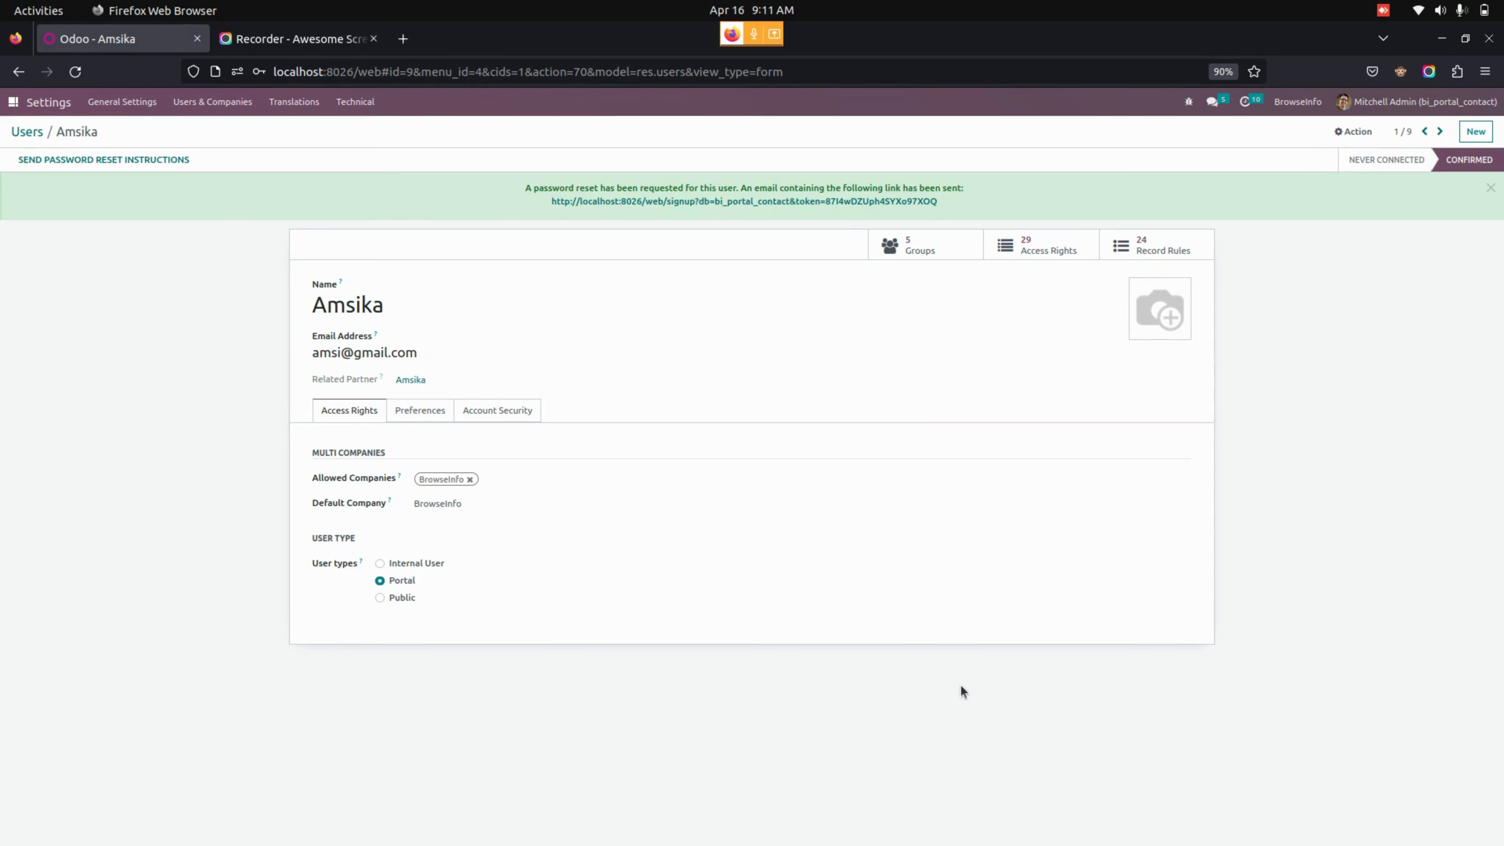
- Bring the private Firefox window with the website forward
mouse_move(2, 188)
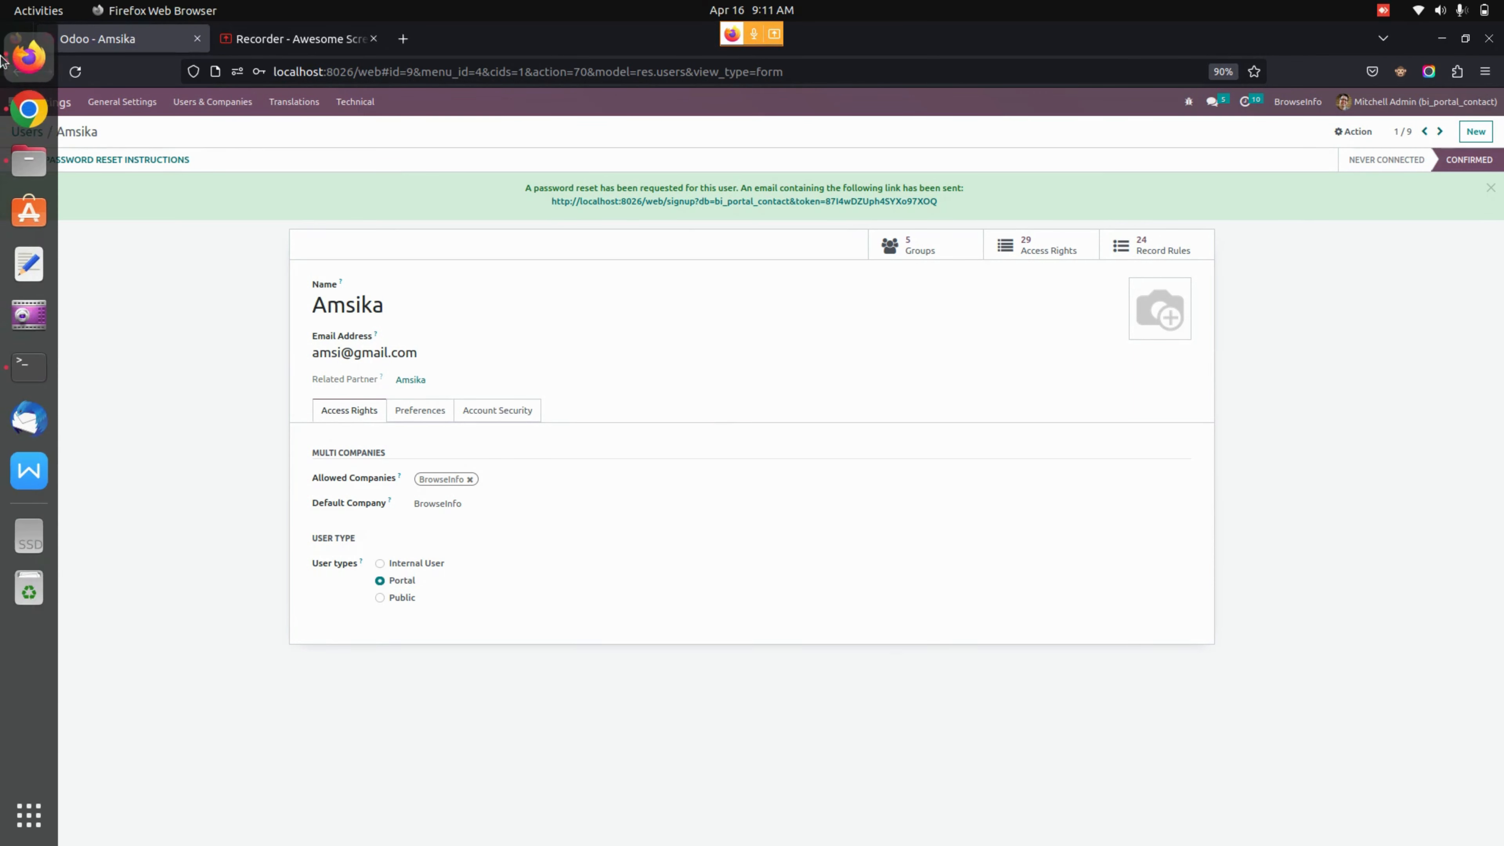
click(28, 56)
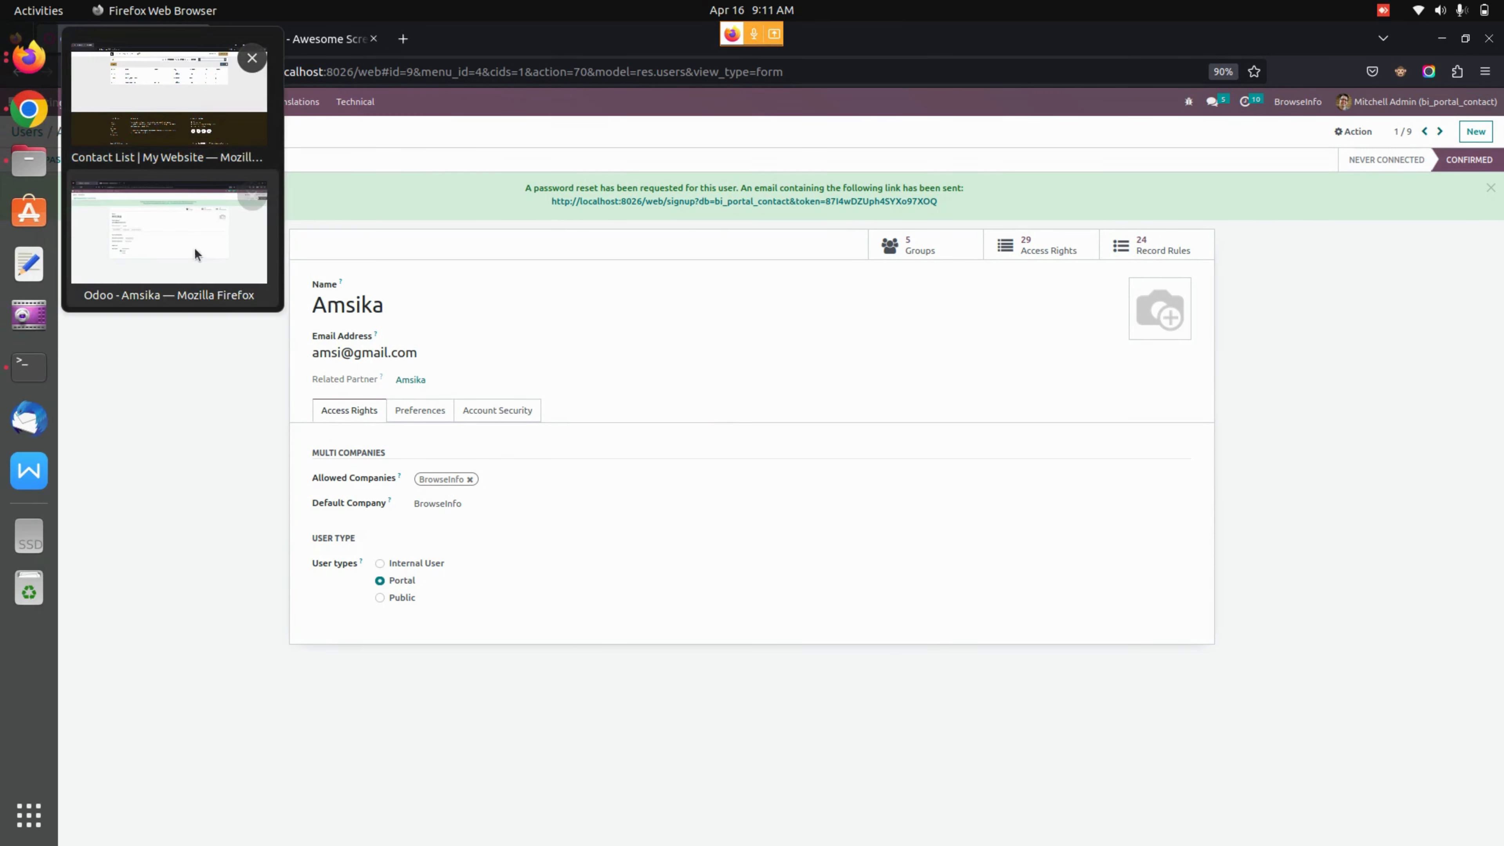
click(187, 97)
- Log in to the portal with the portal user's saved credentials
click(314, 154)
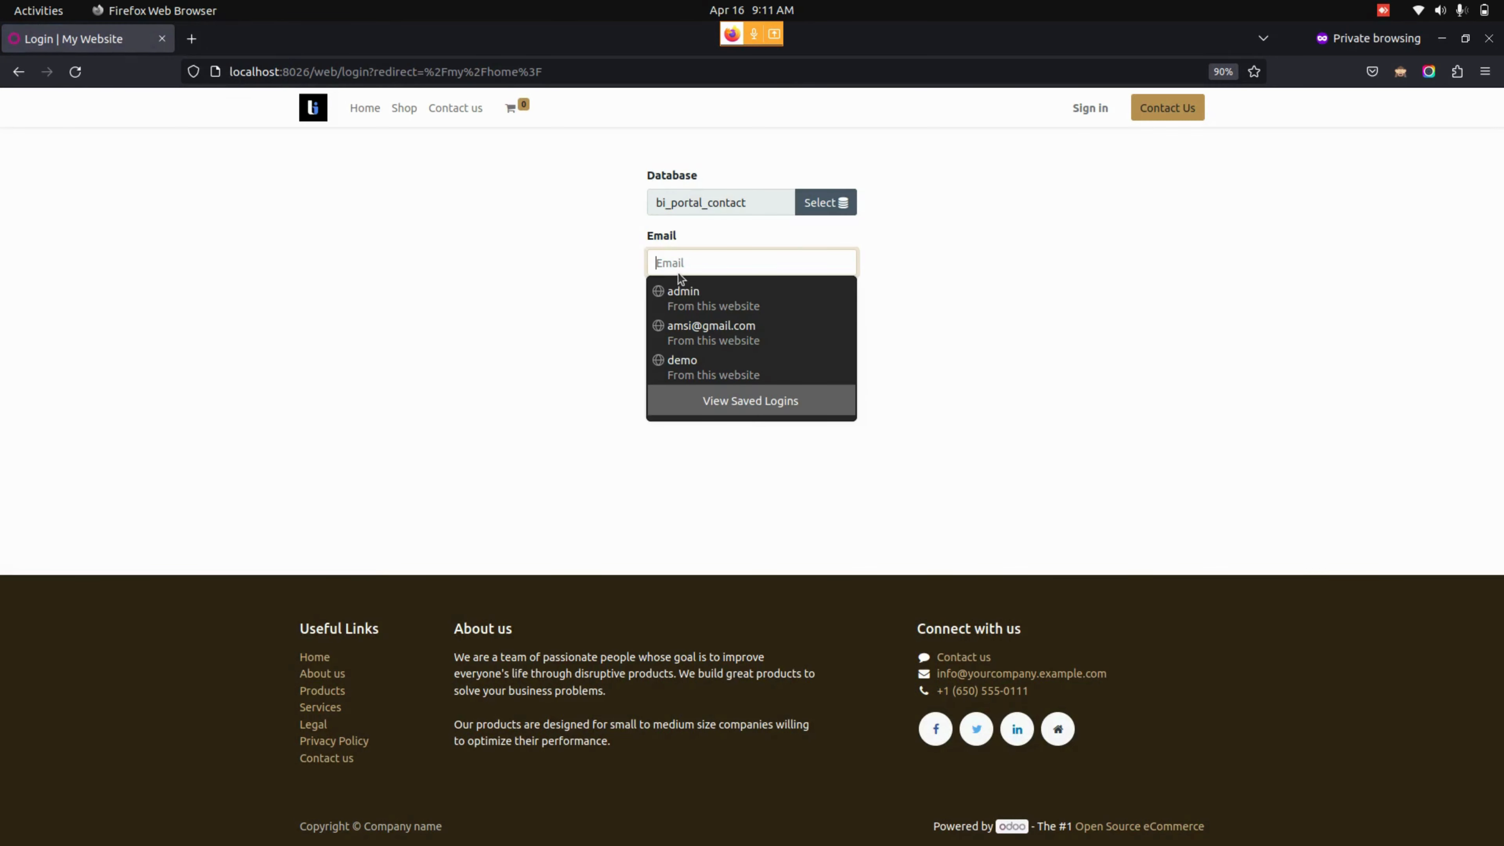
click(718, 263)
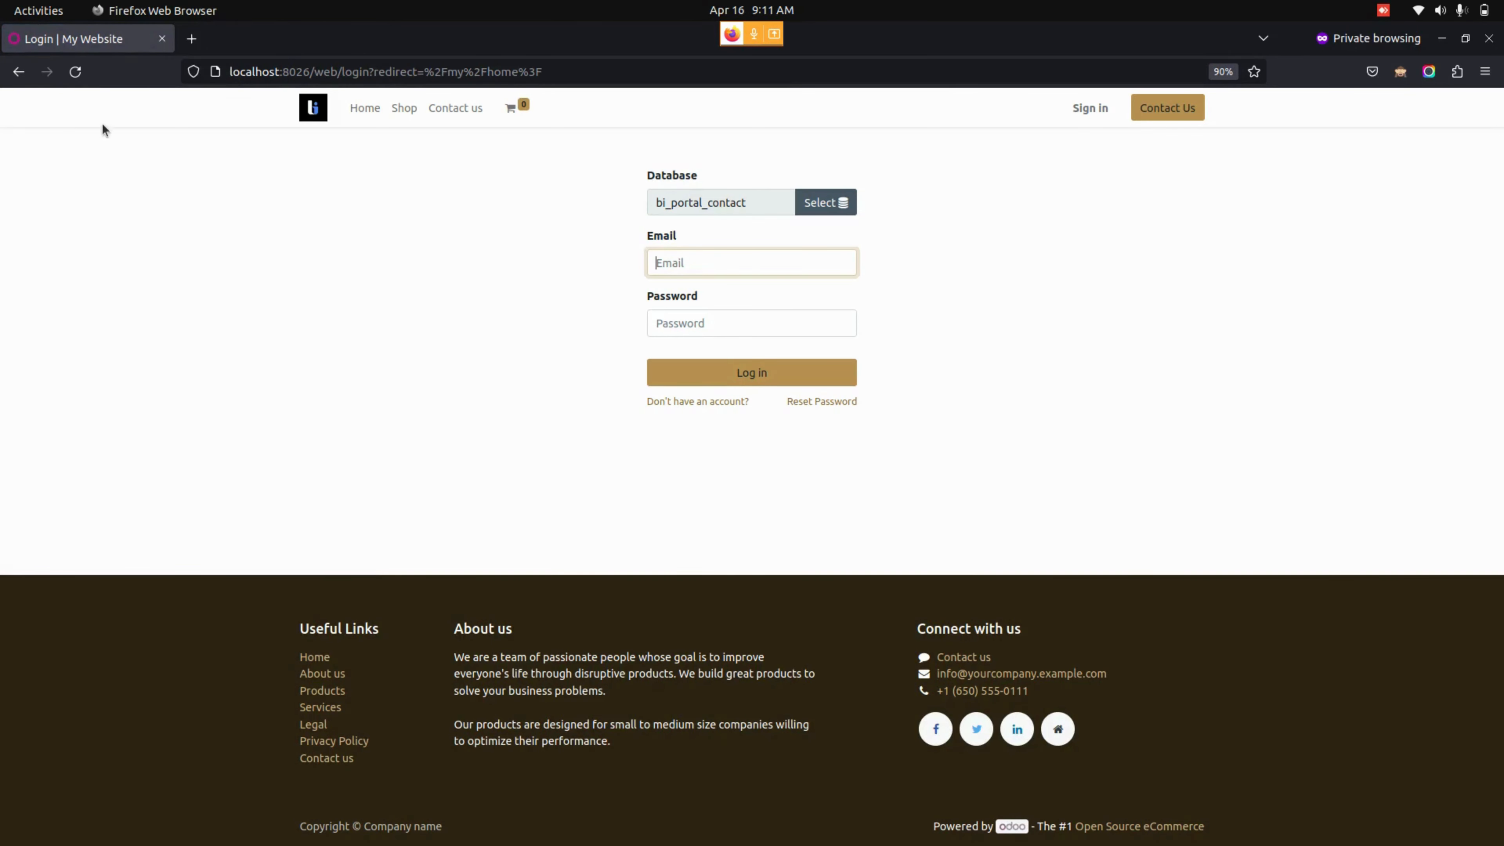
click(66, 73)
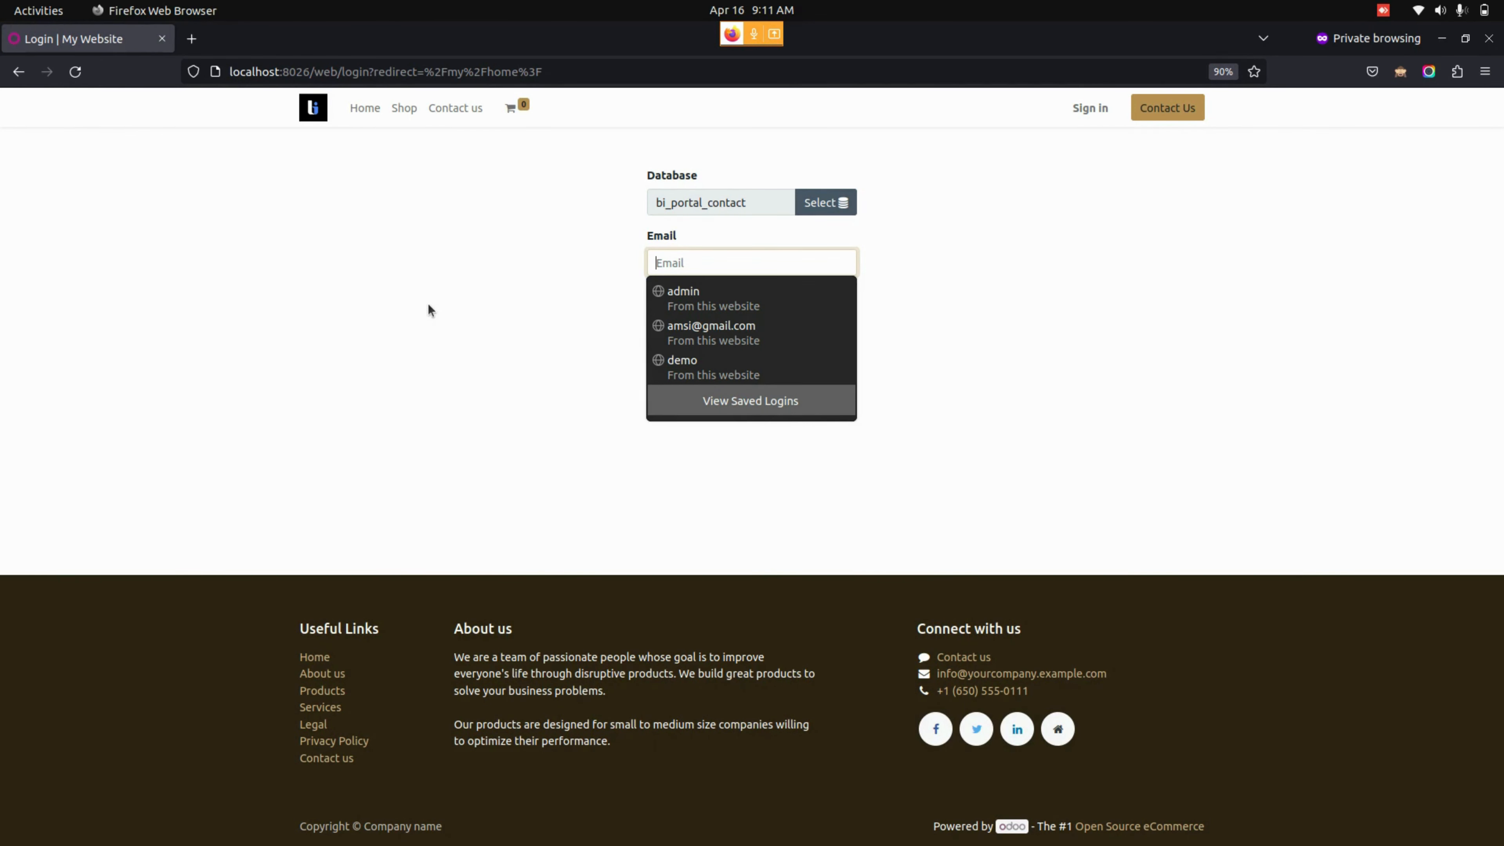
click(695, 326)
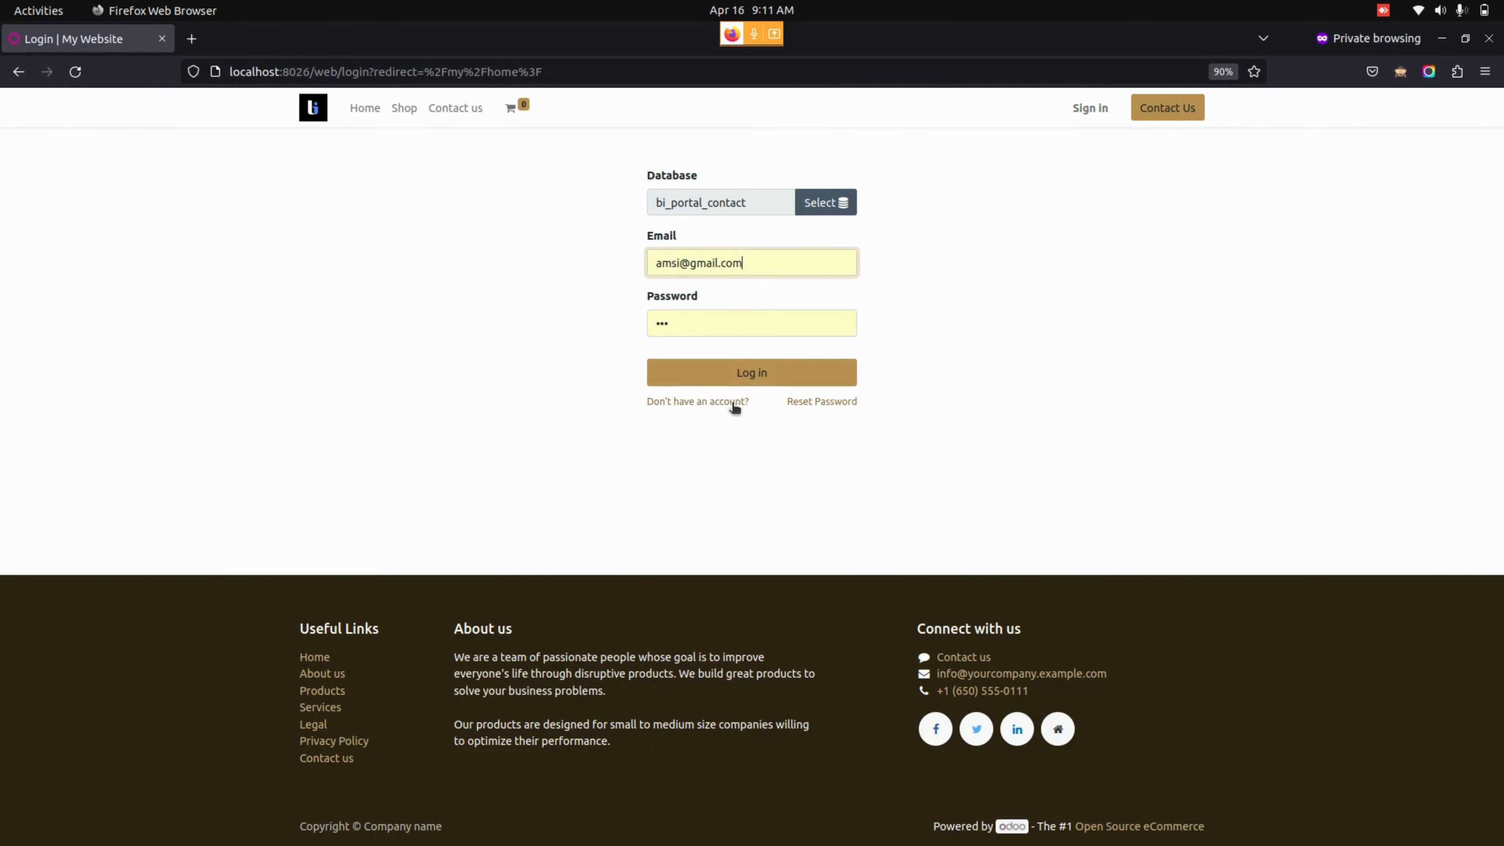
click(763, 379)
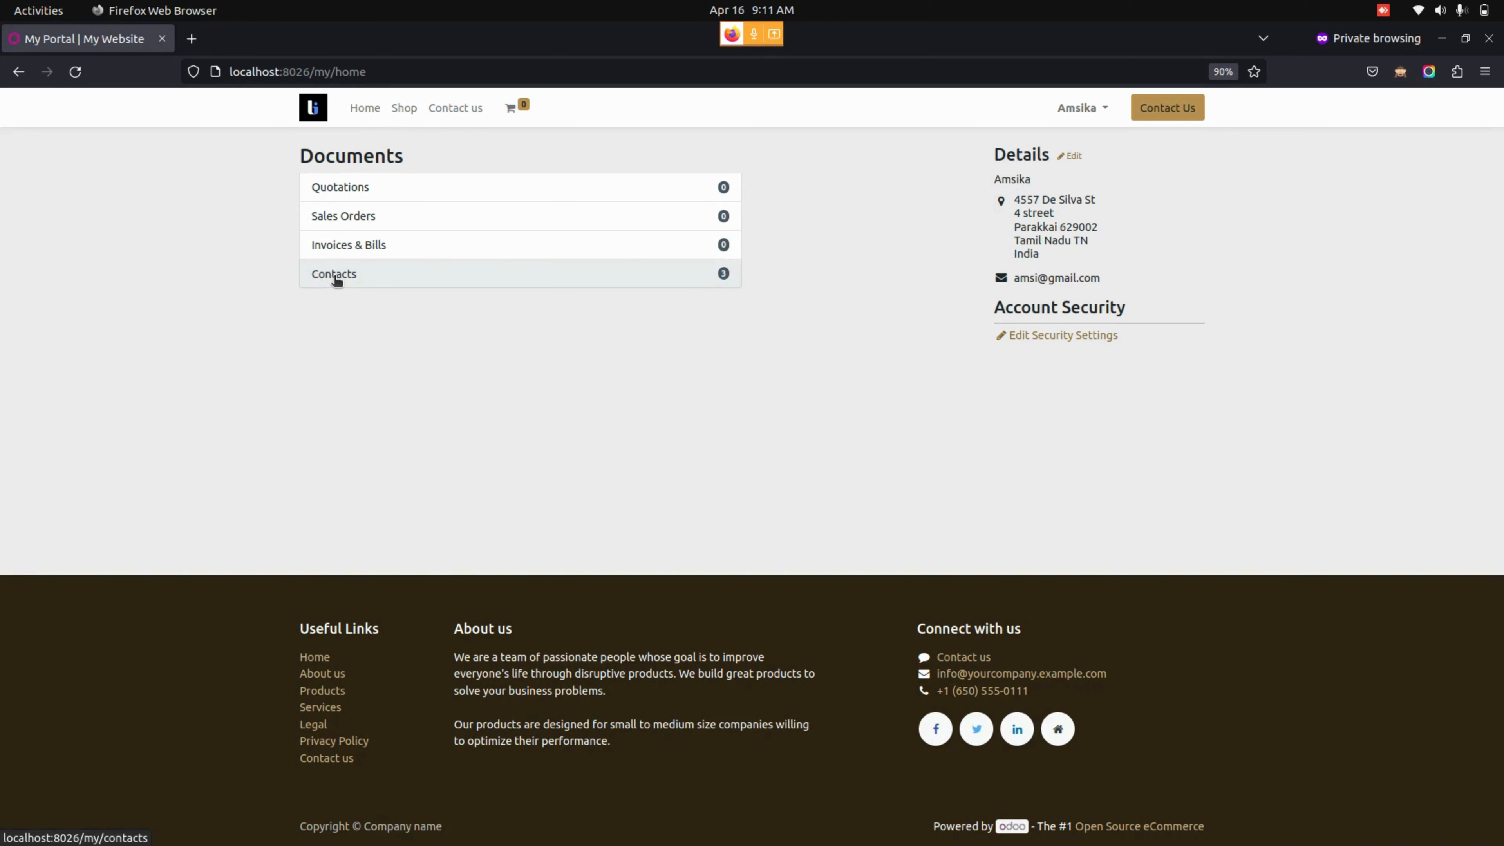
- Open the portal contact list and switch between card and table views
click(336, 277)
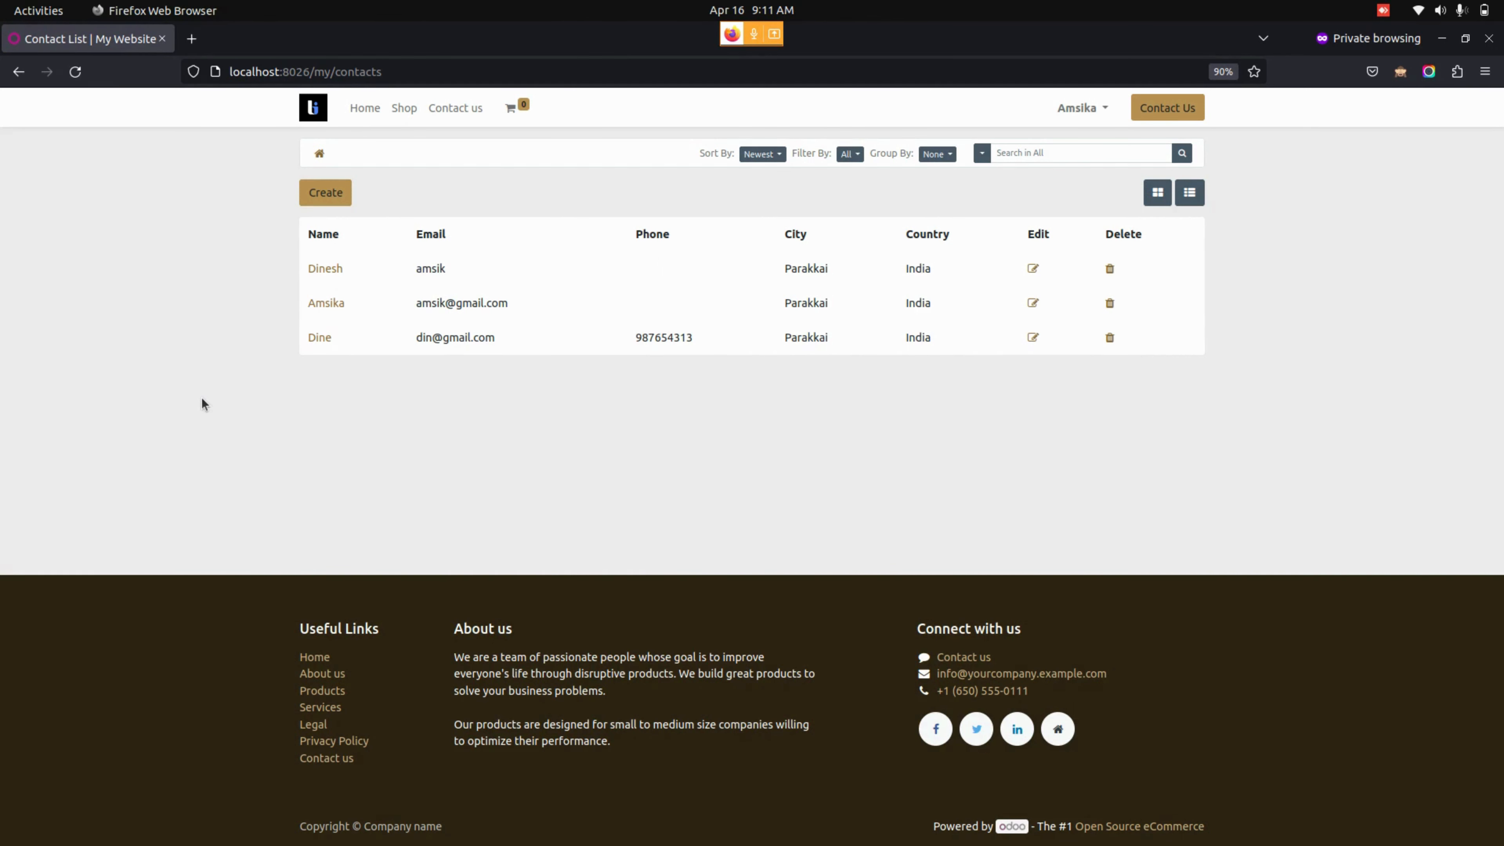
click(1157, 192)
click(1195, 194)
- Look through the Sort By, Filter By, Group By and search-field dropdowns
click(758, 157)
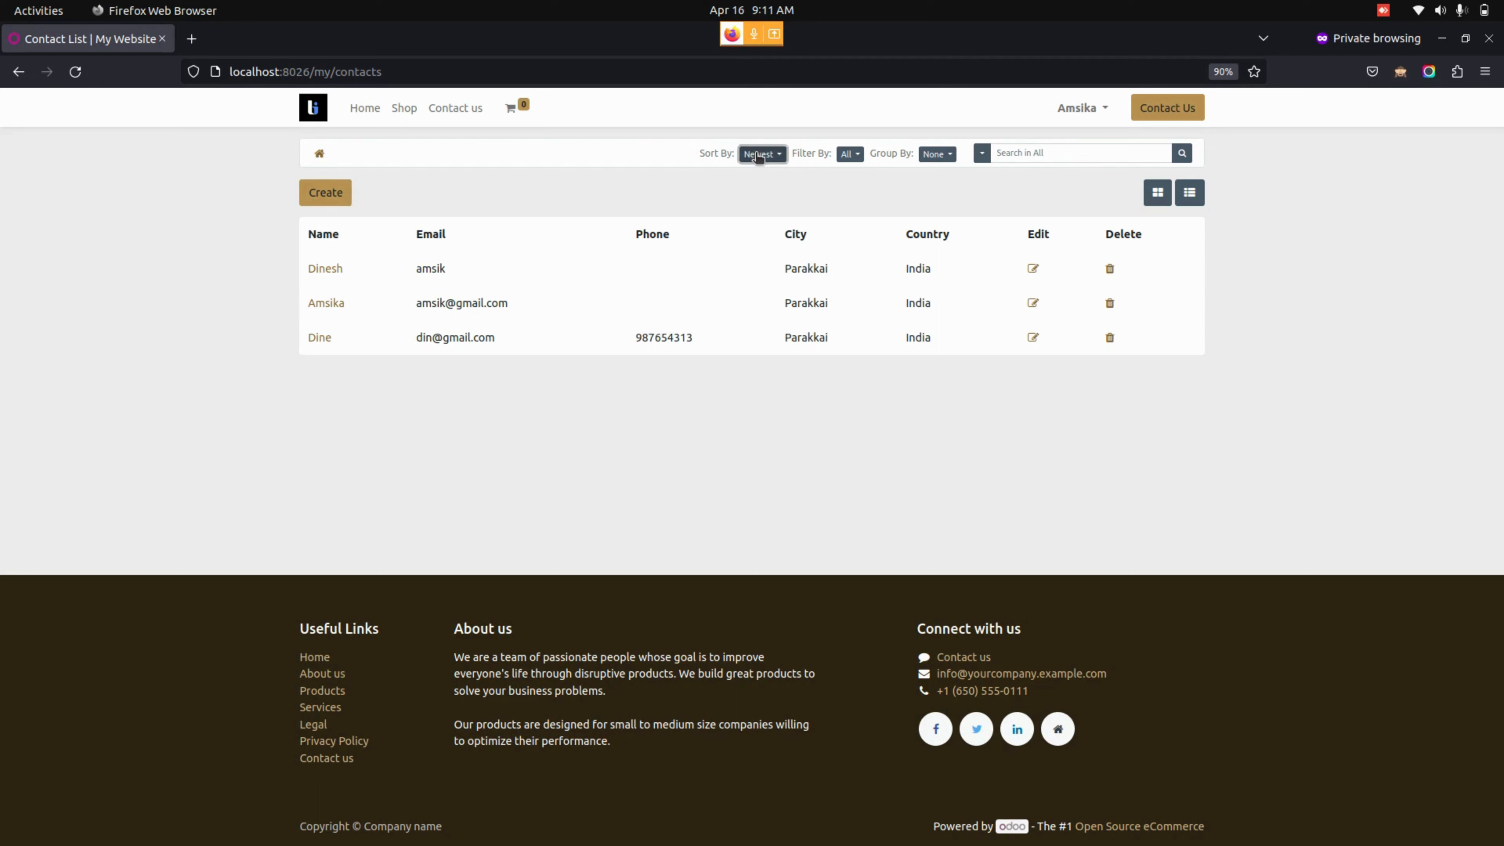
click(849, 154)
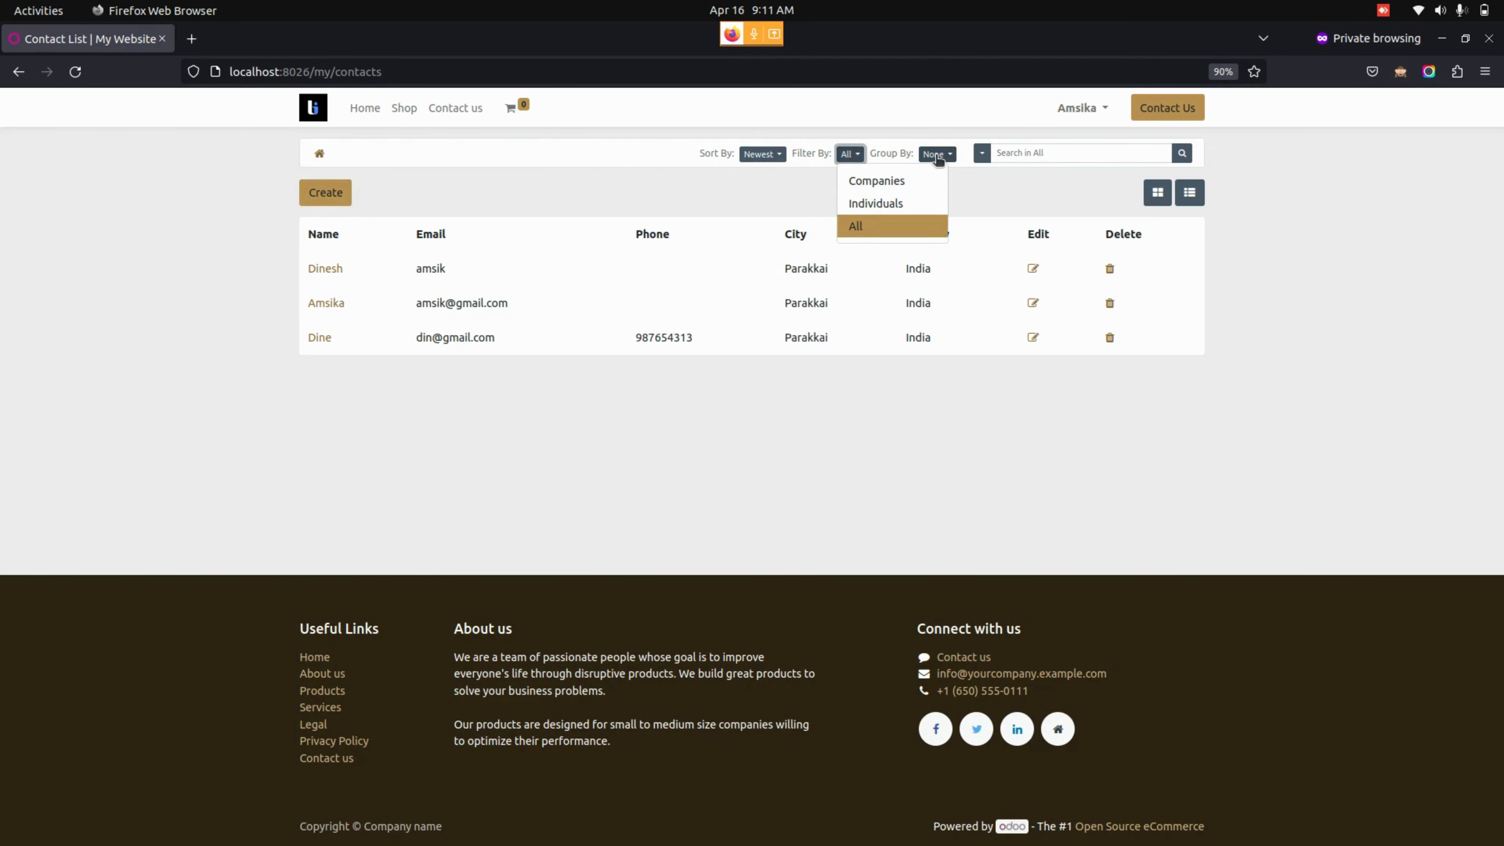
click(937, 156)
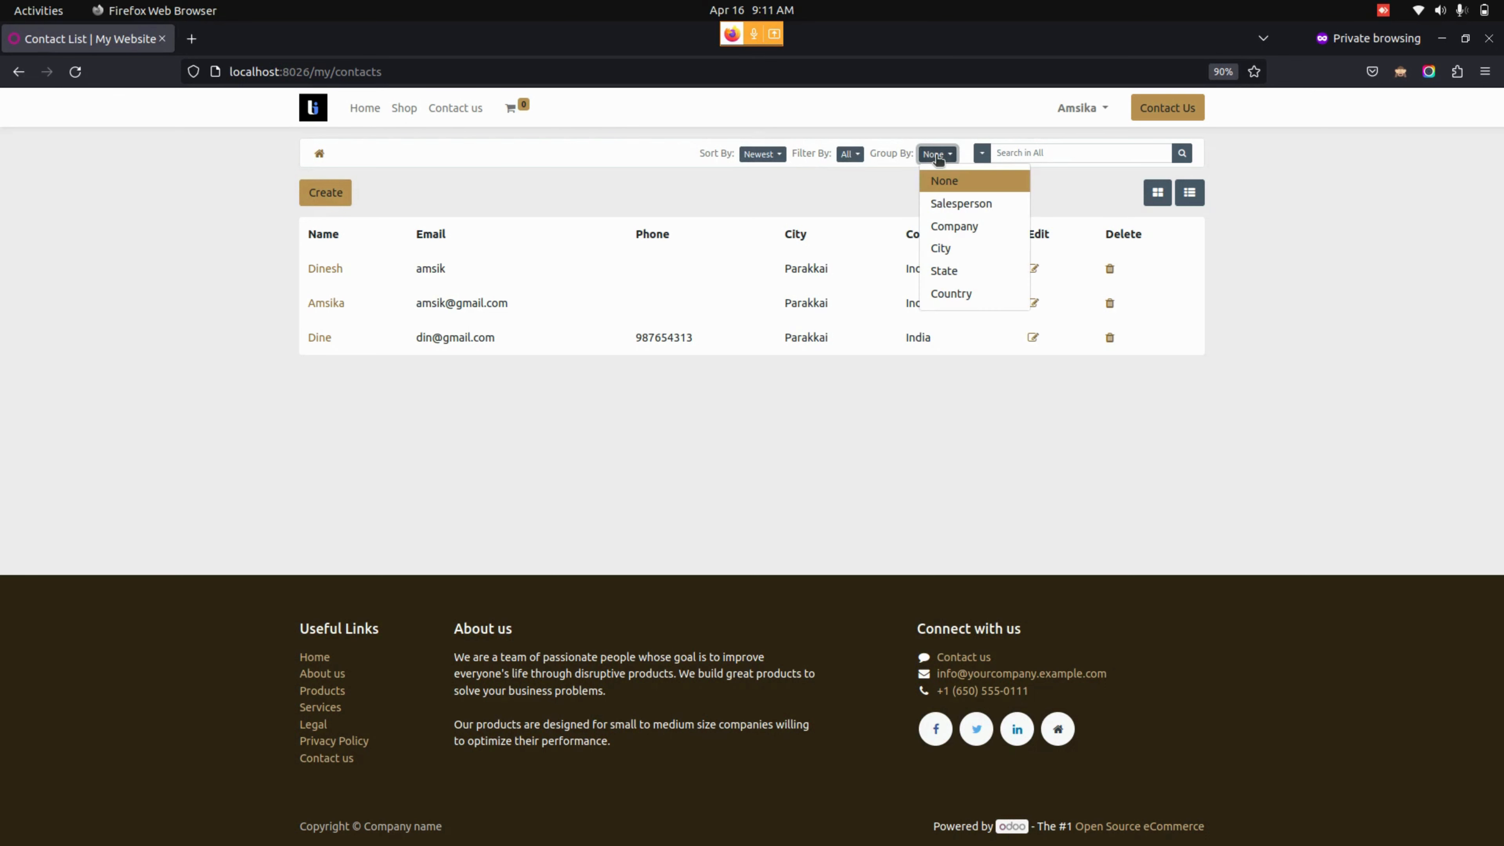
click(982, 154)
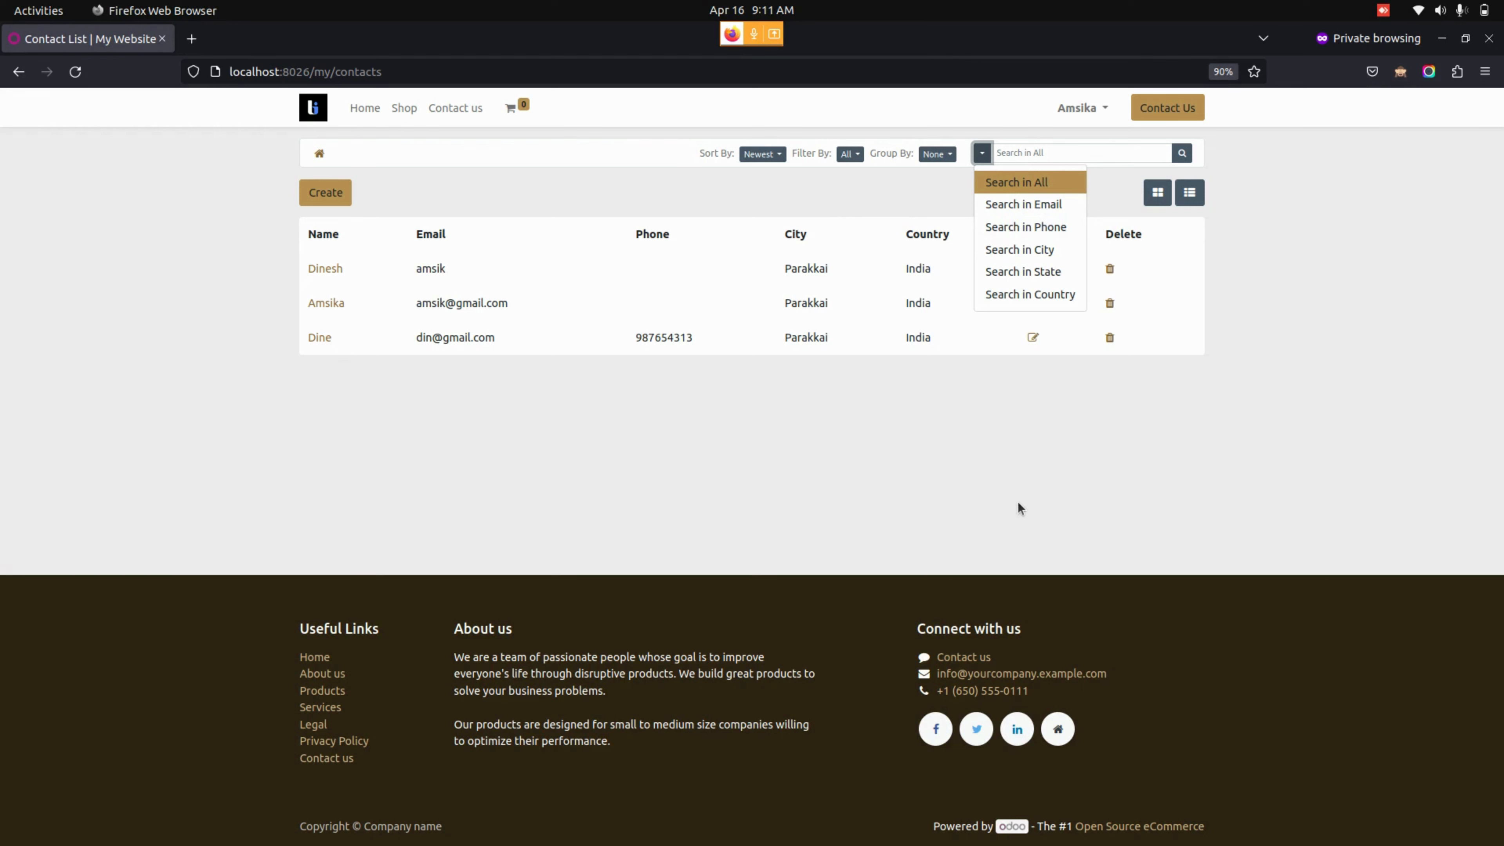
click(1008, 493)
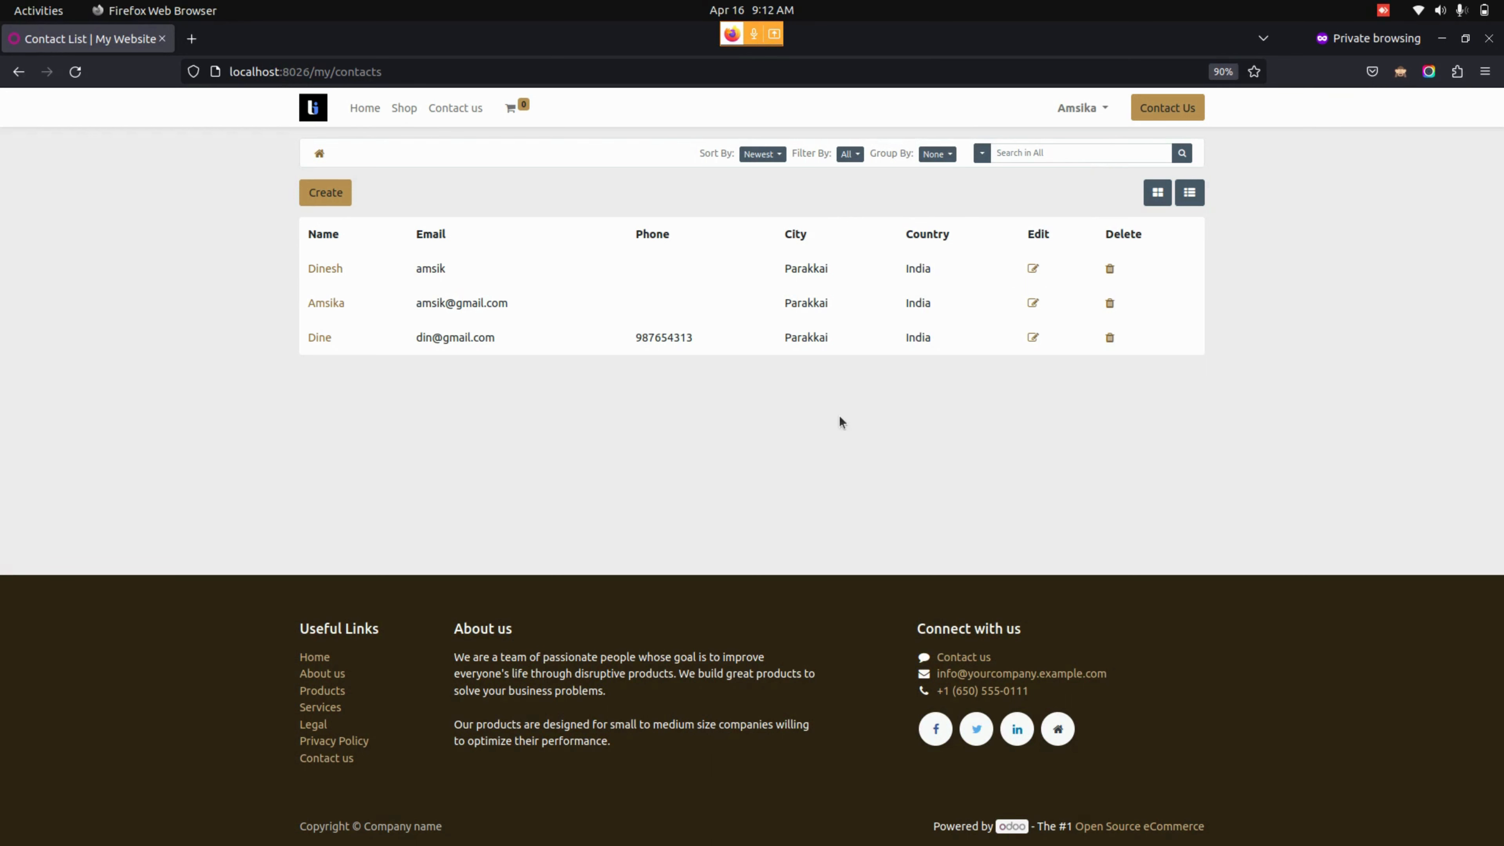
click(1033, 268)
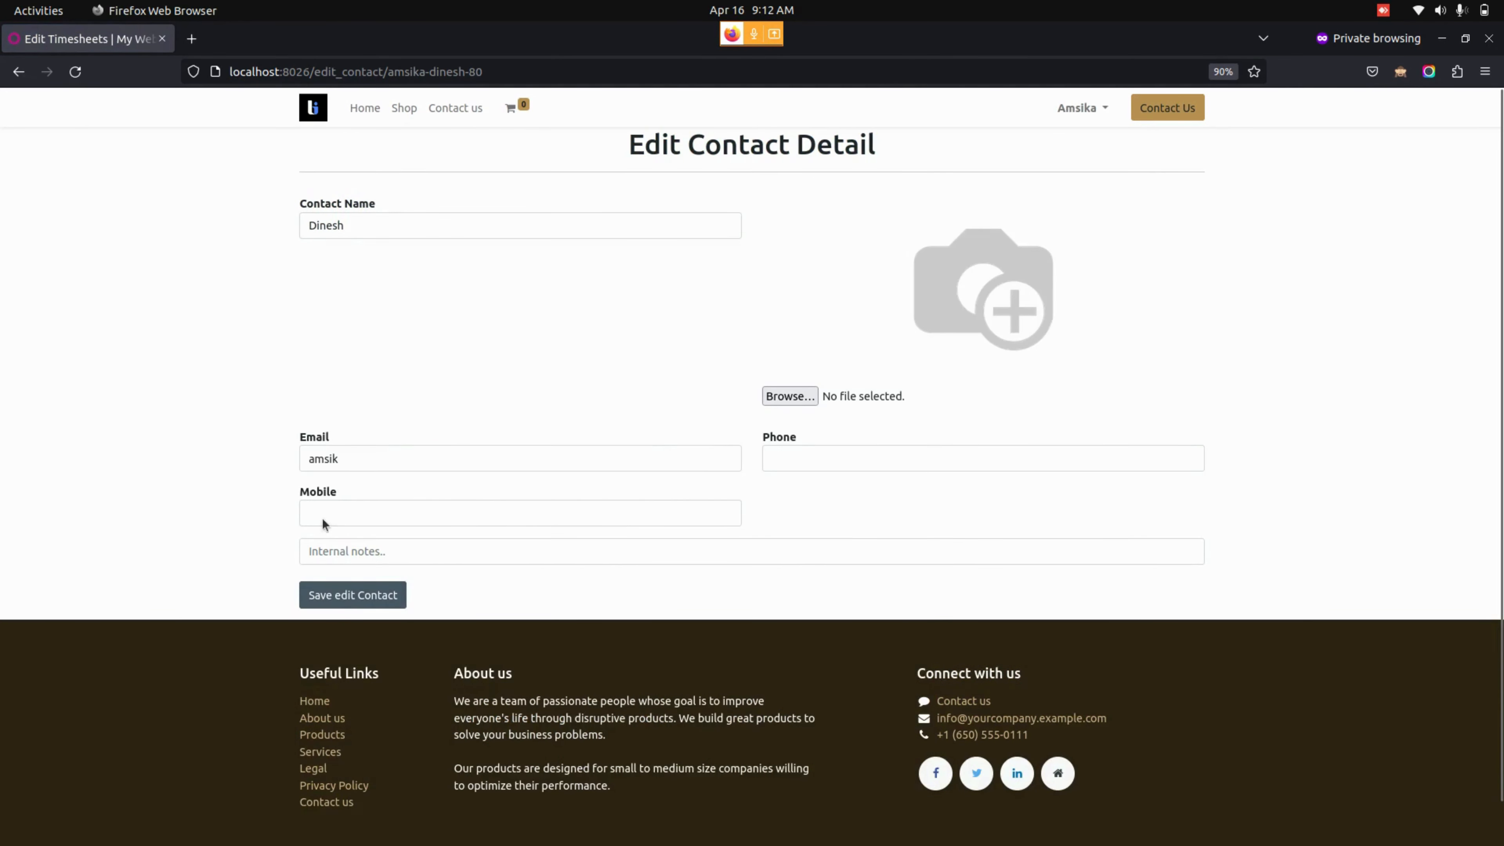
click(18, 72)
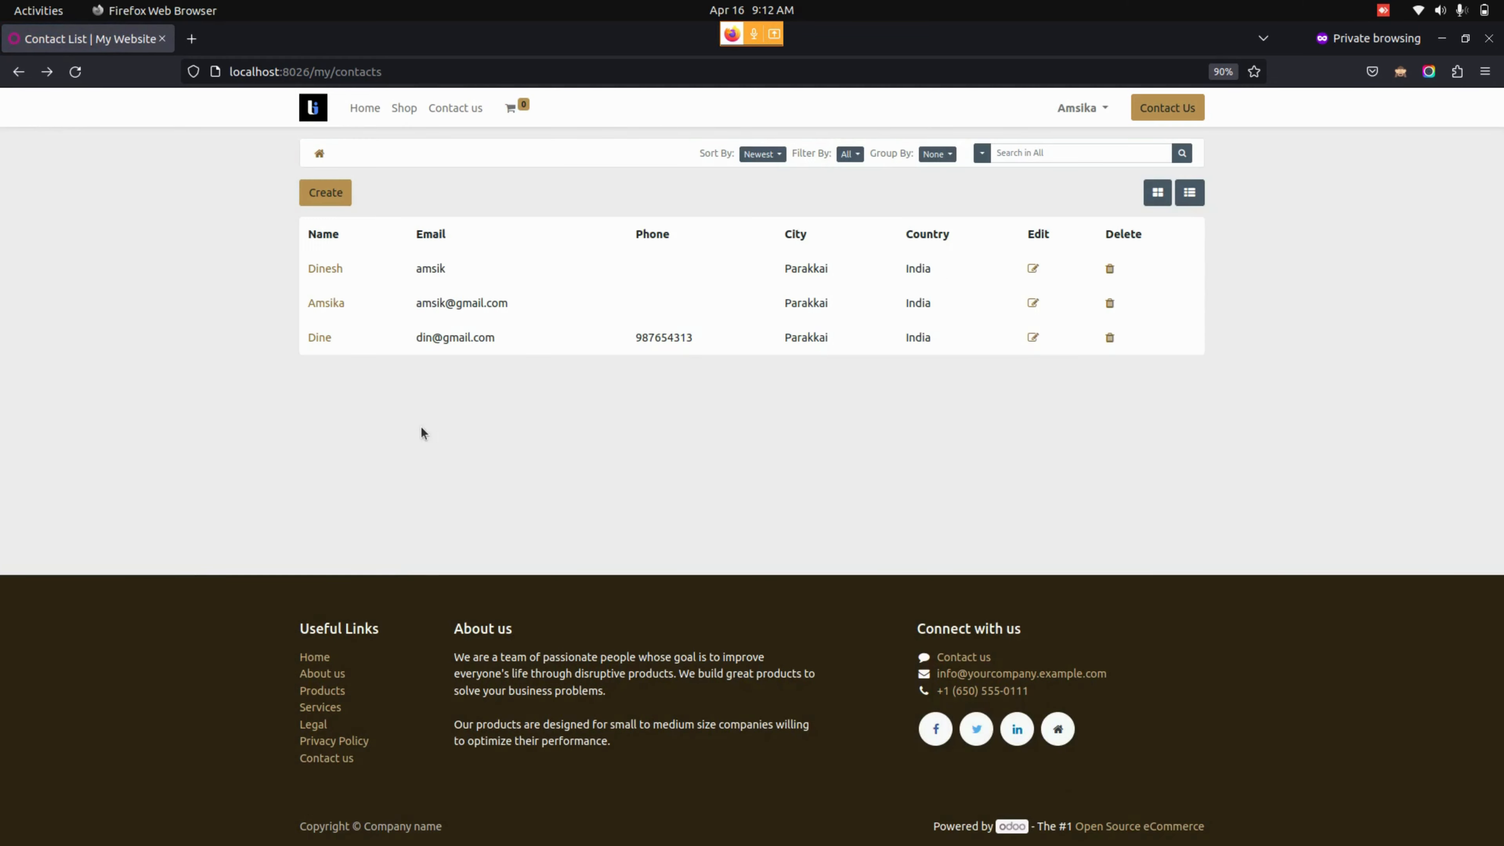
click(325, 193)
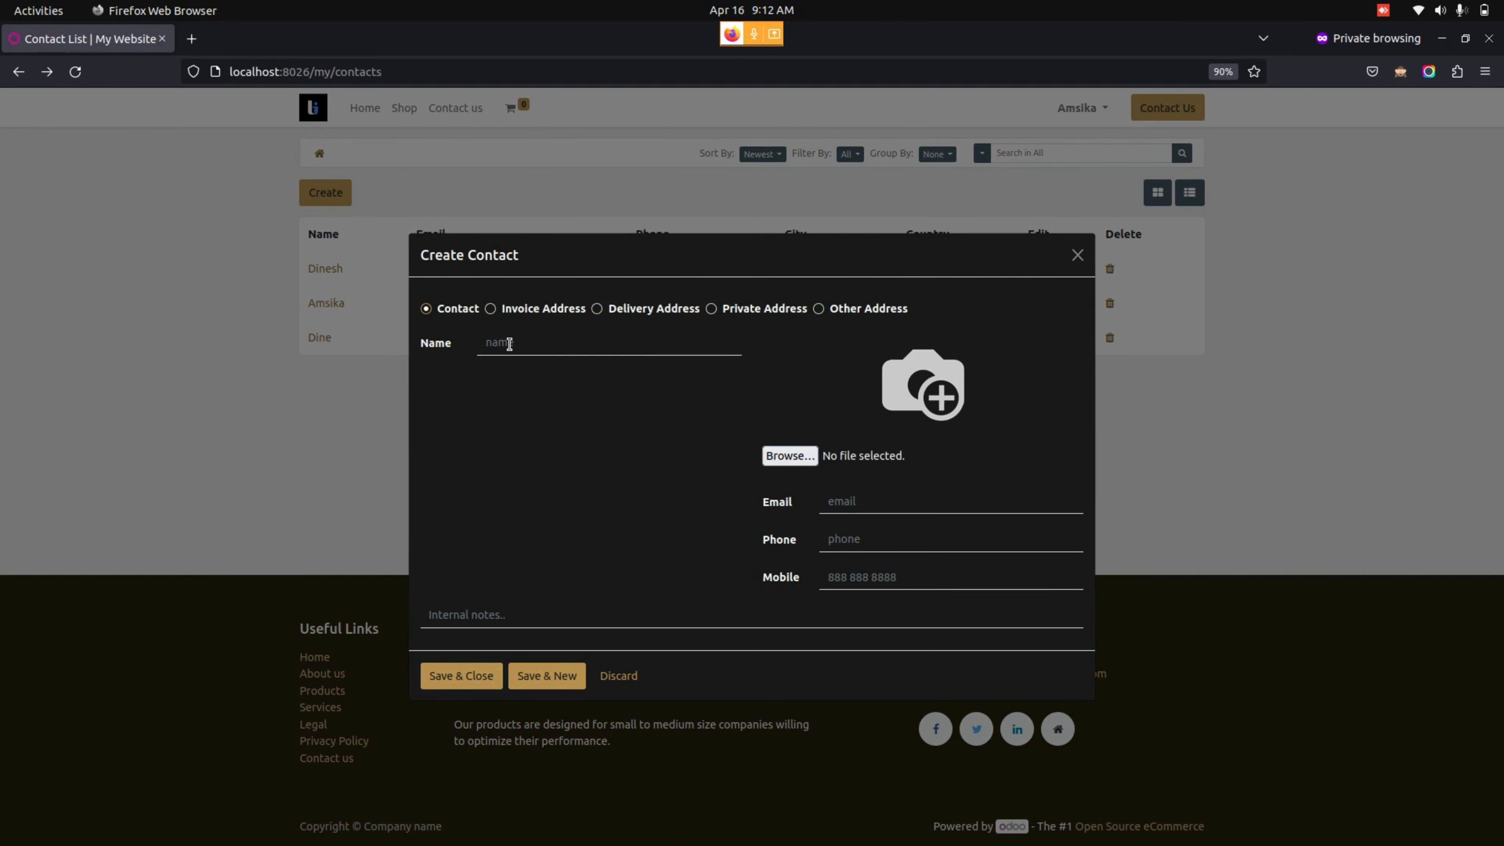
click(513, 311)
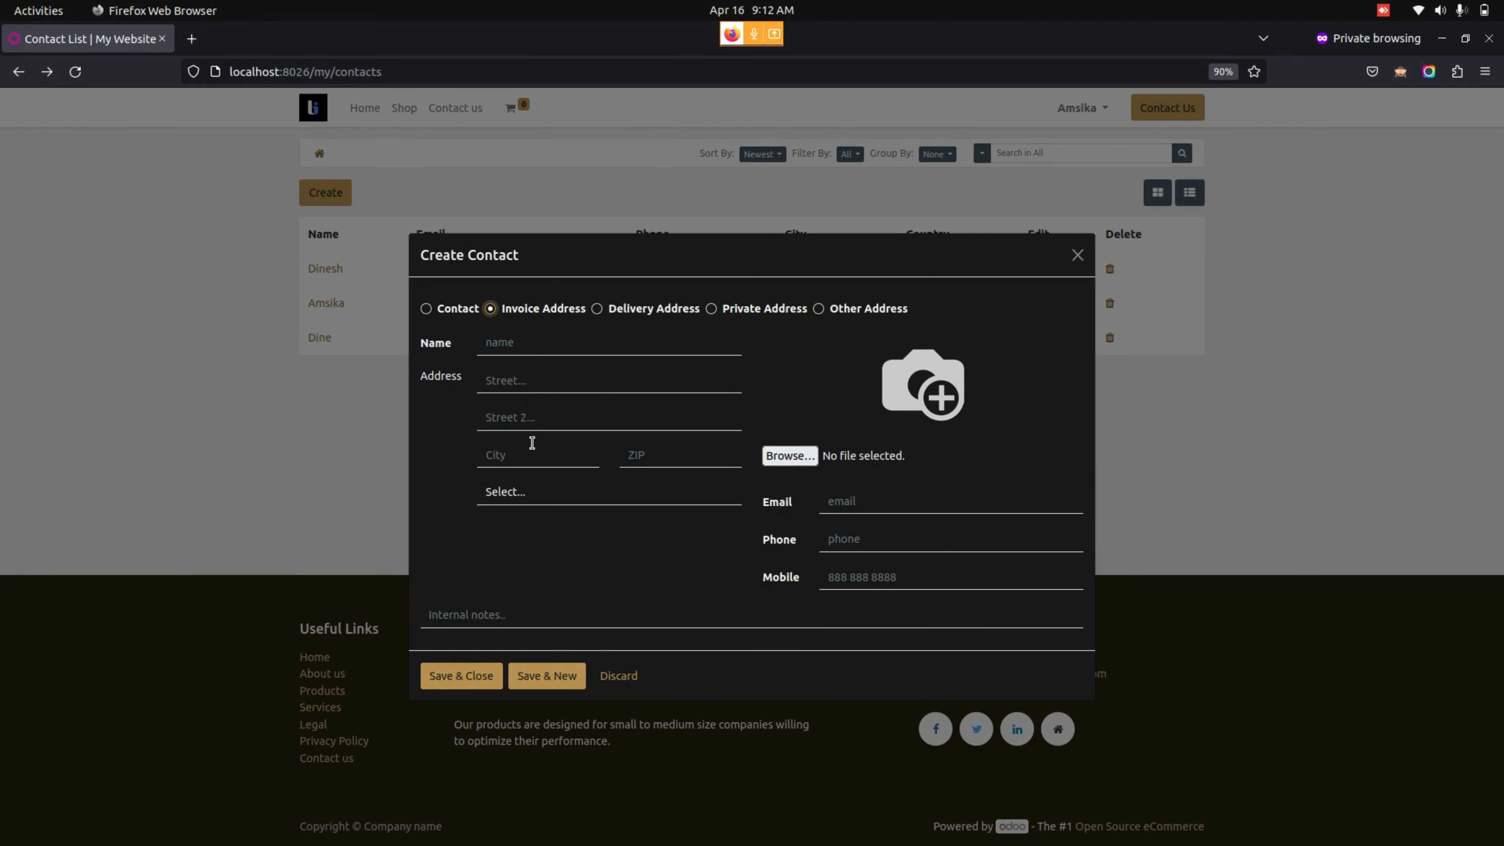
click(623, 316)
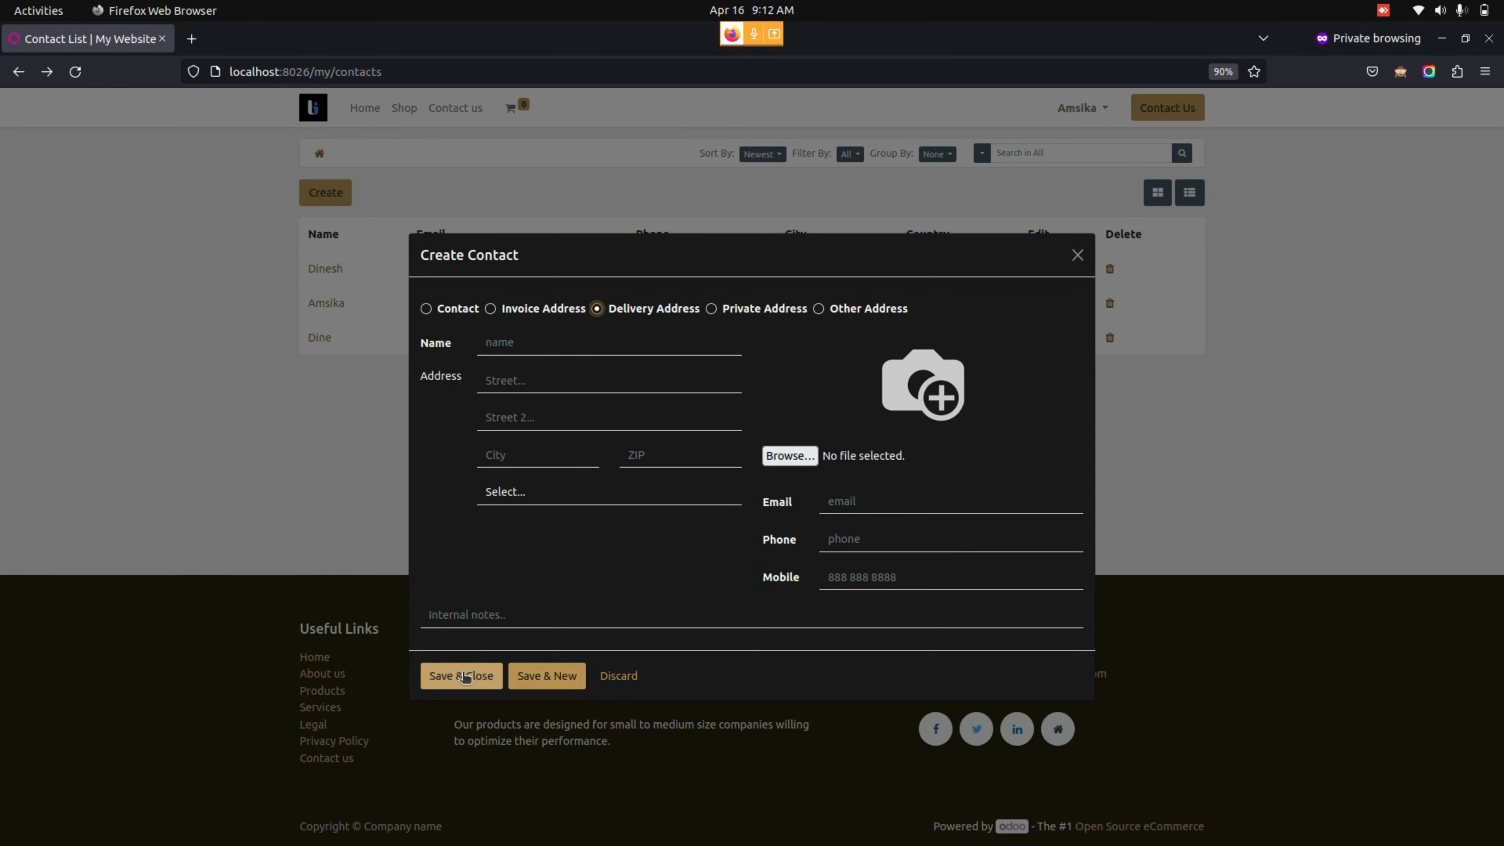
click(619, 678)
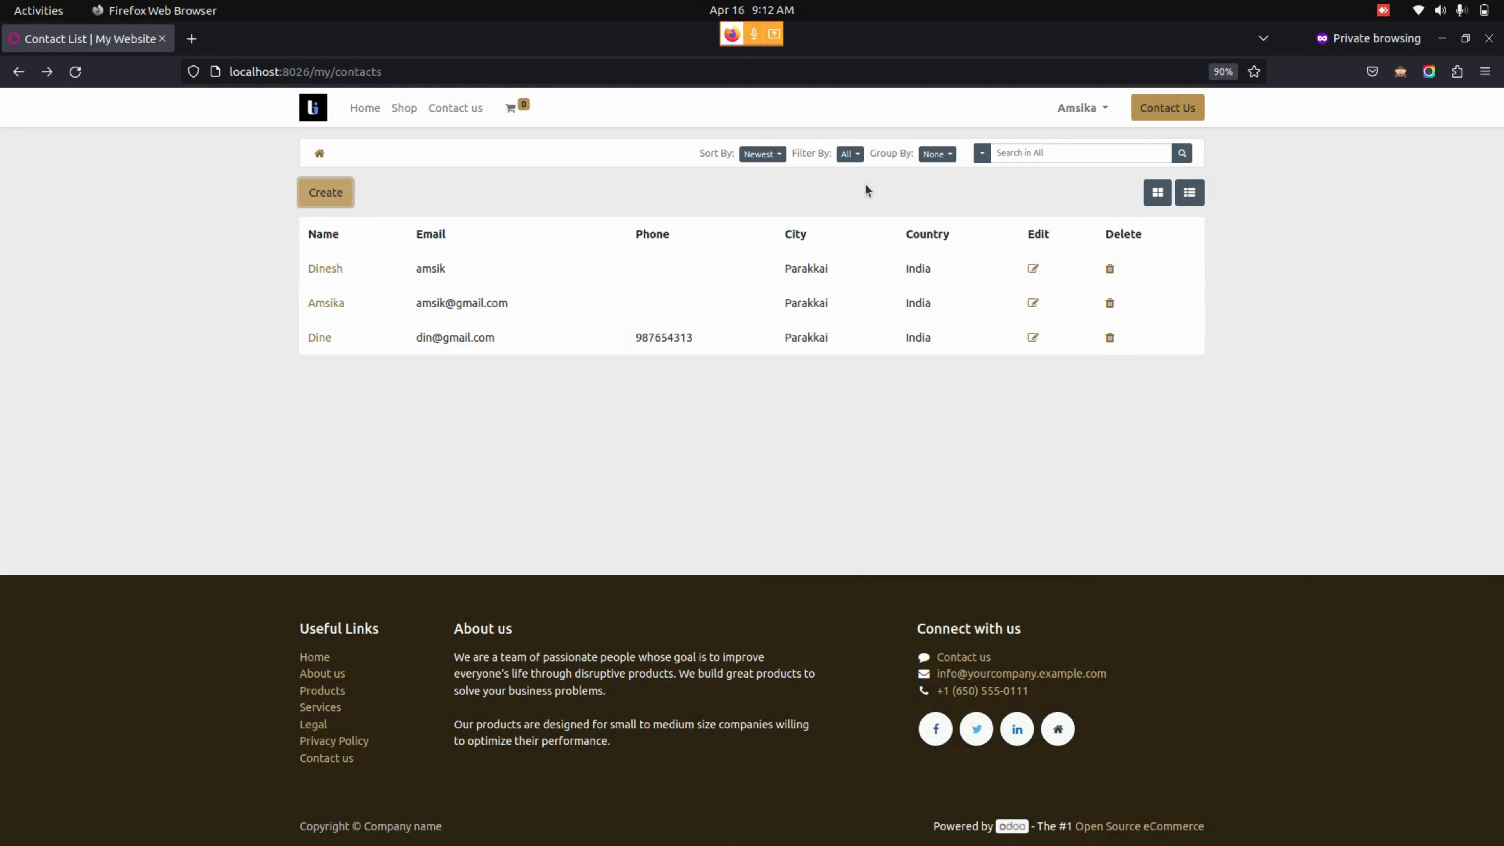
- Sort the website contact list by Name
click(762, 154)
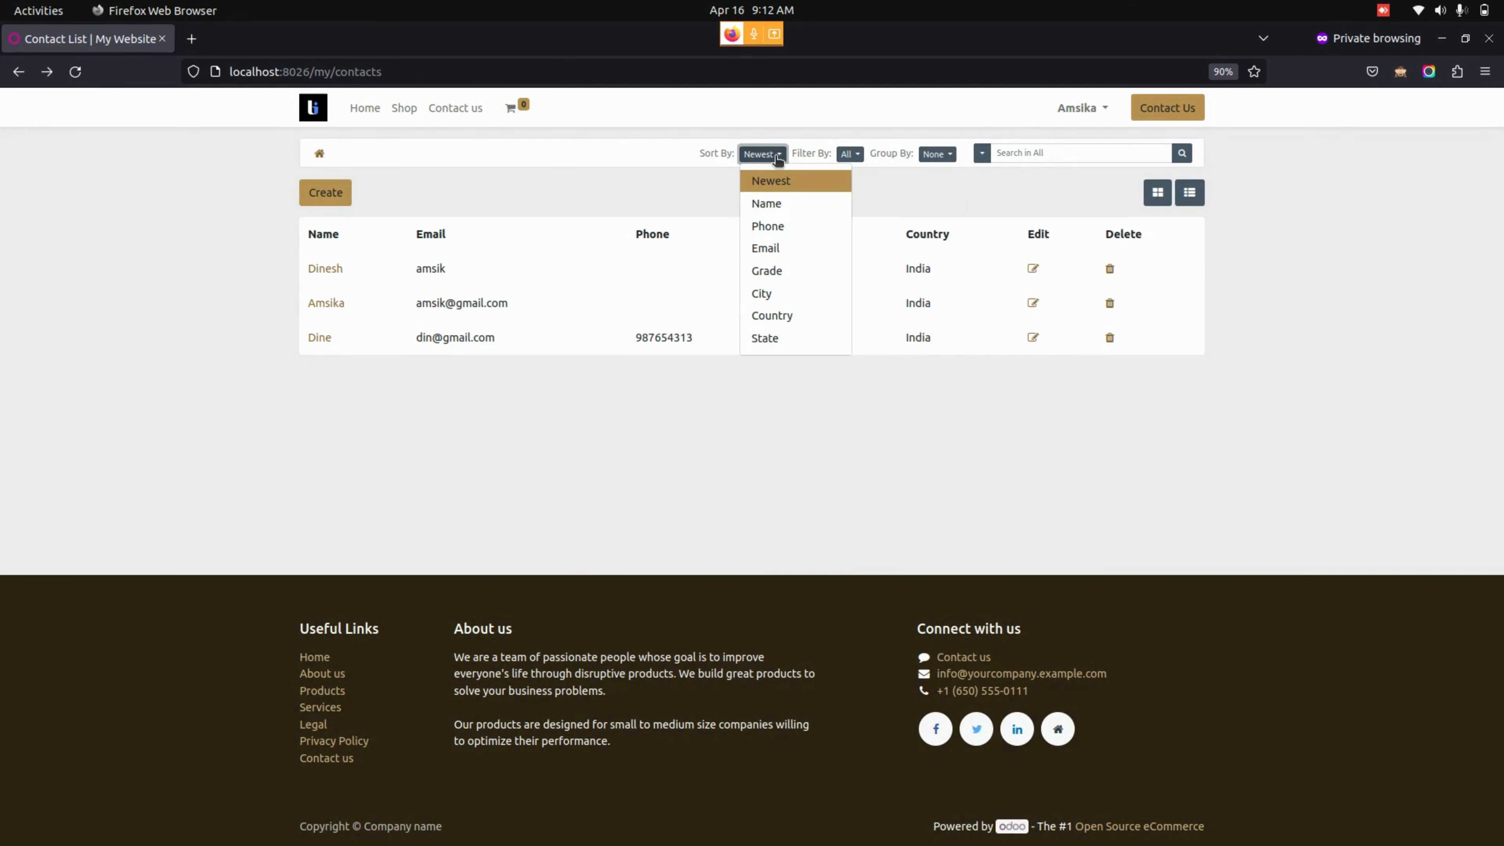
click(767, 203)
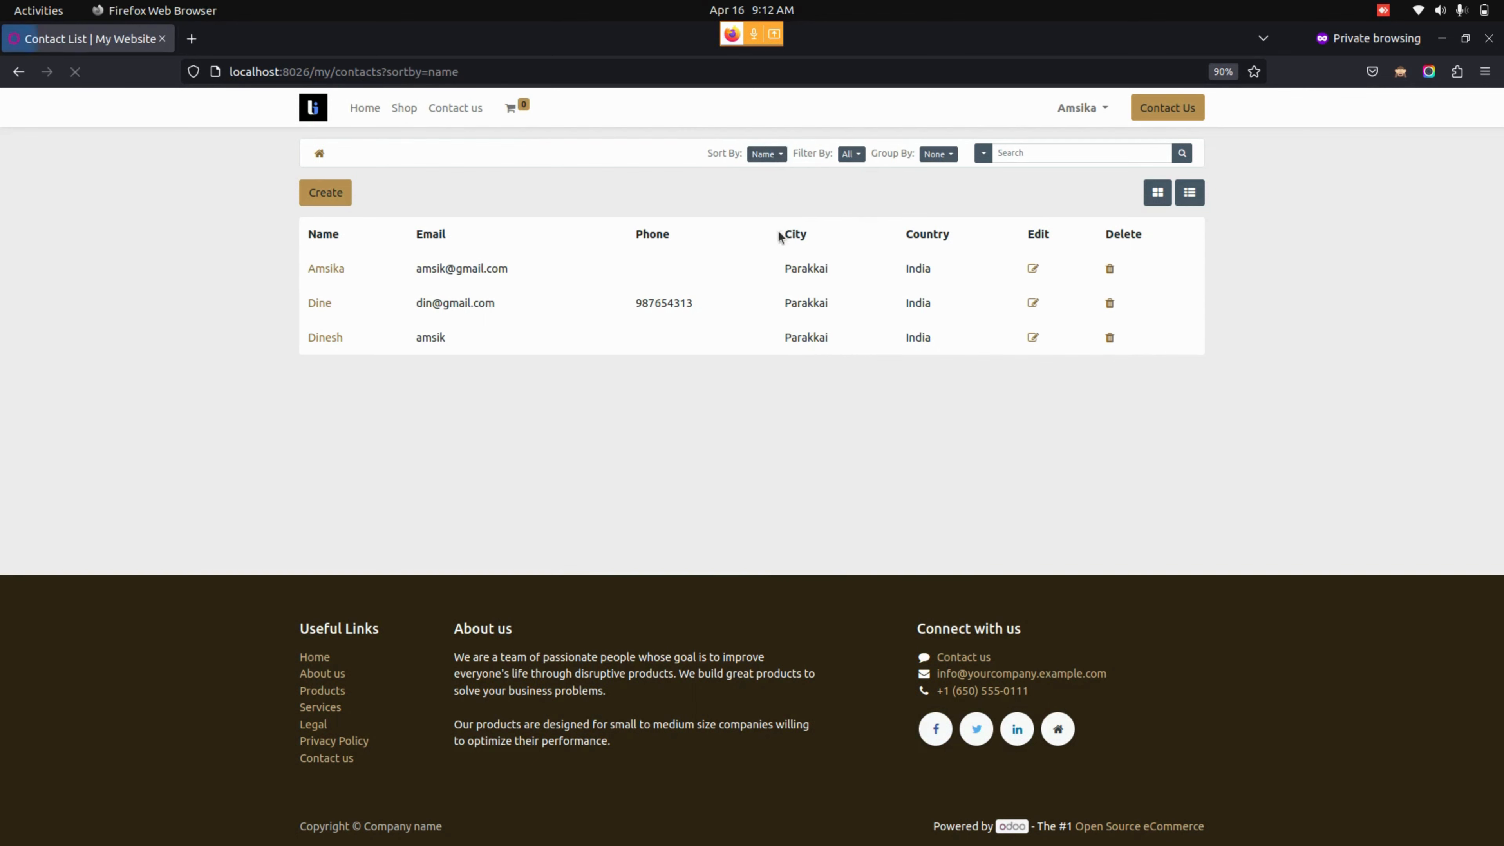
click(779, 155)
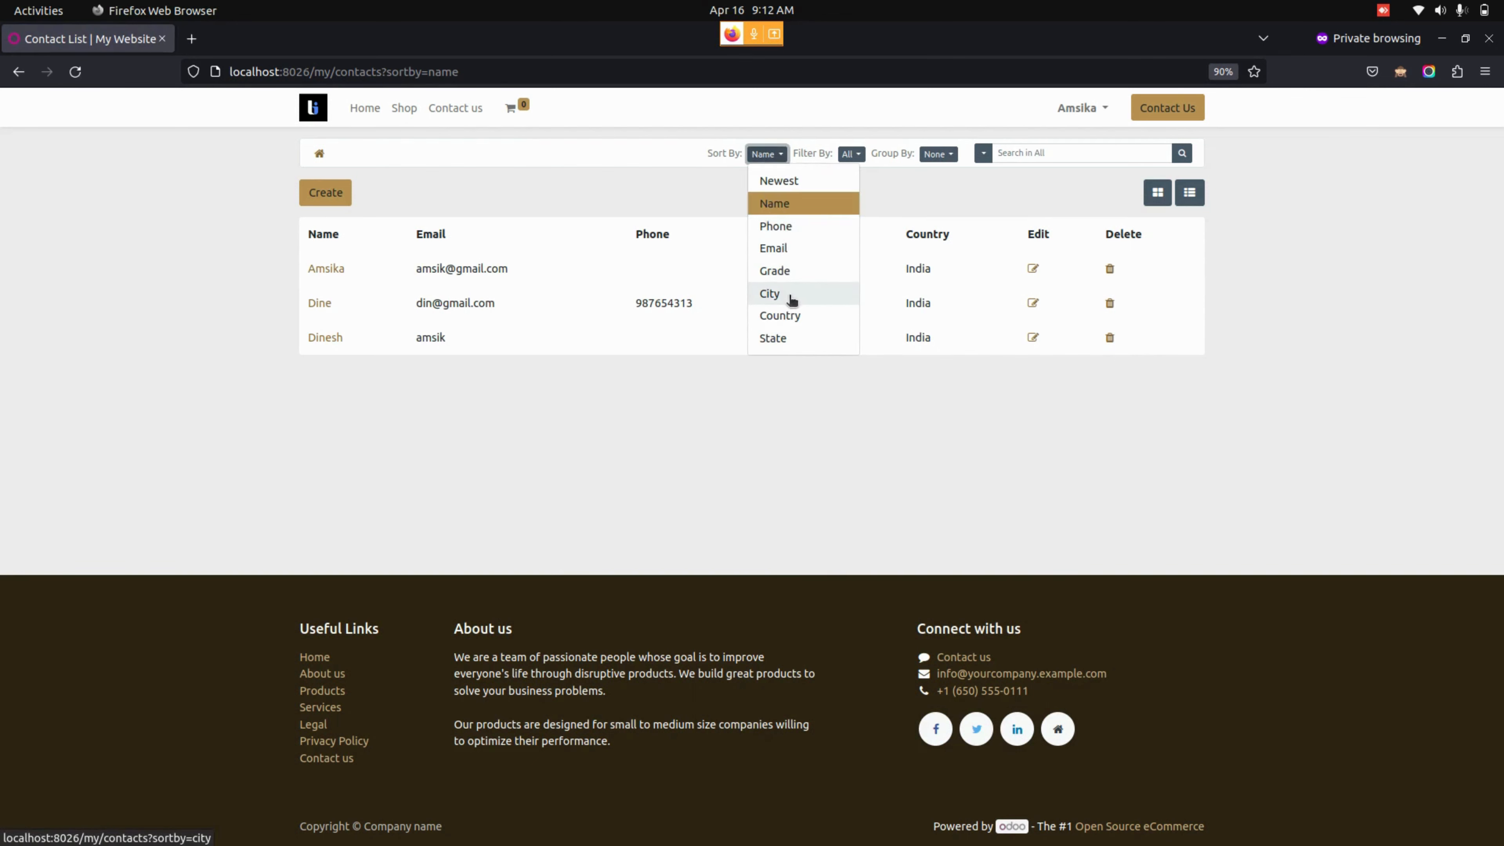
click(837, 425)
- Filter the list by Companies, then switch the filter to Individuals
click(851, 154)
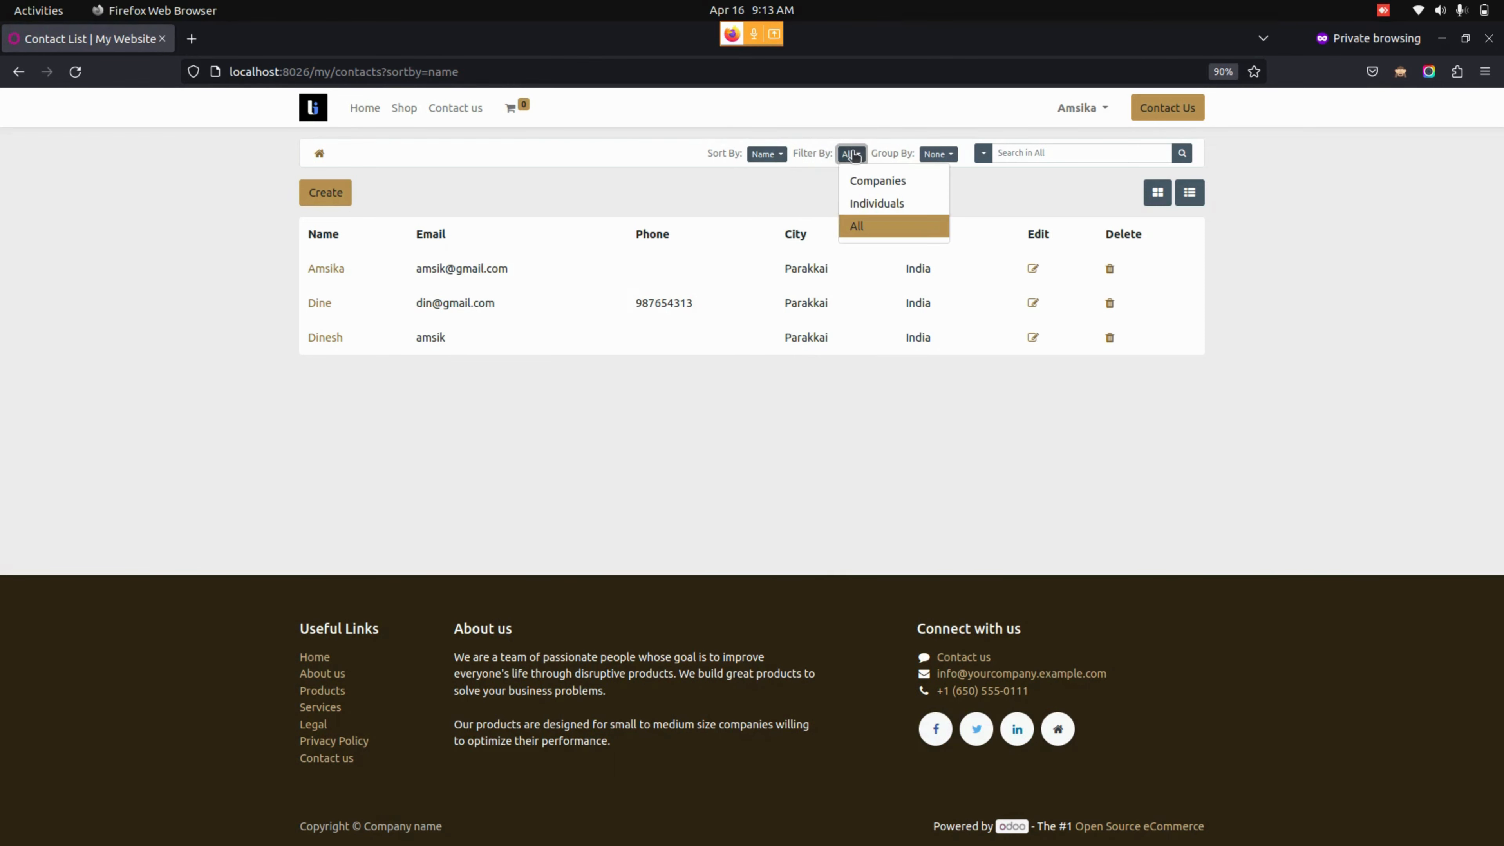
click(870, 182)
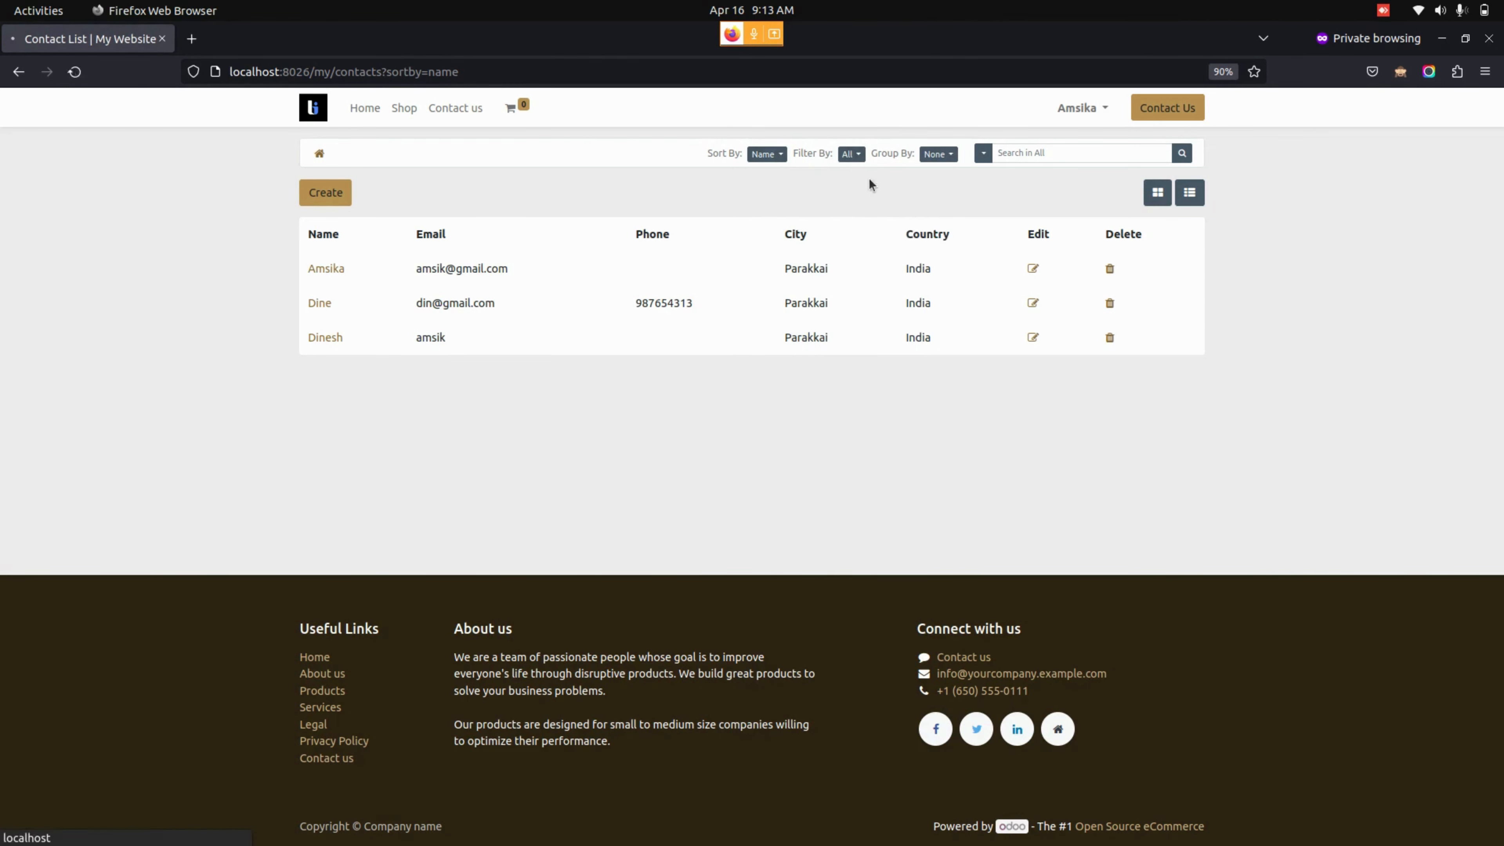
click(846, 156)
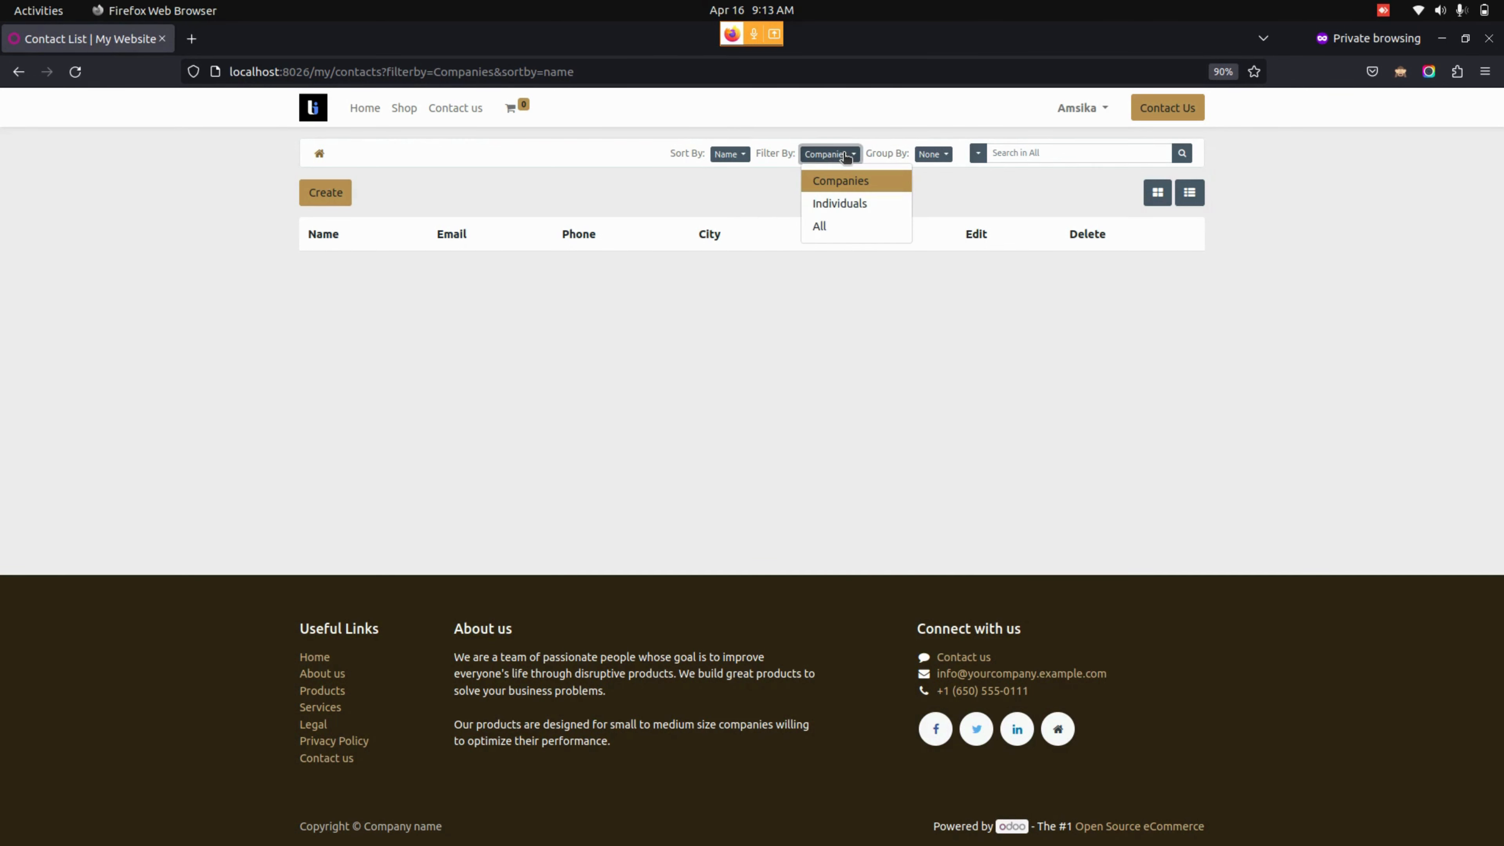
click(841, 204)
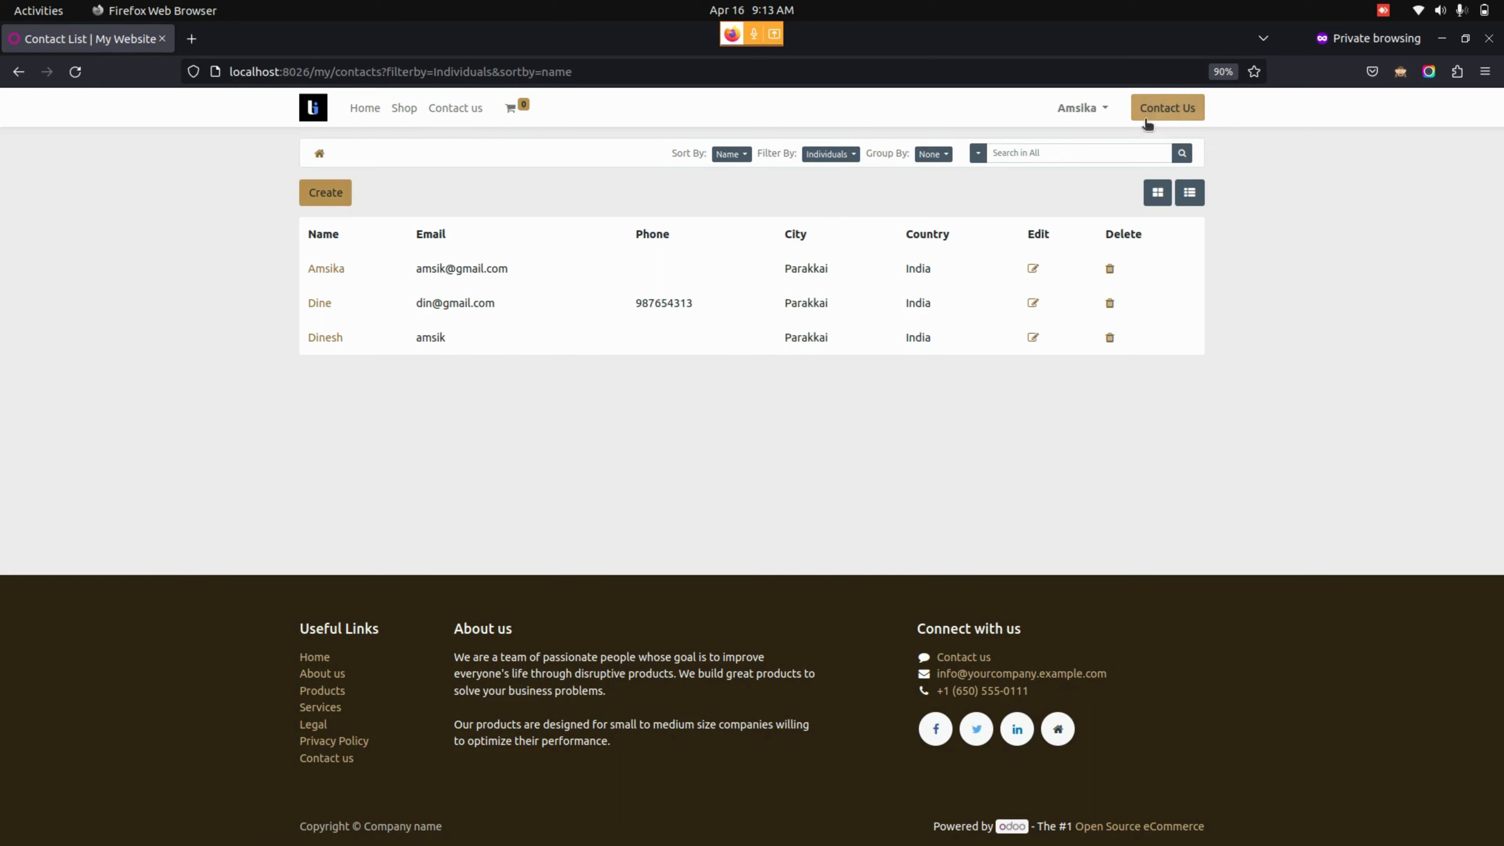
click(927, 155)
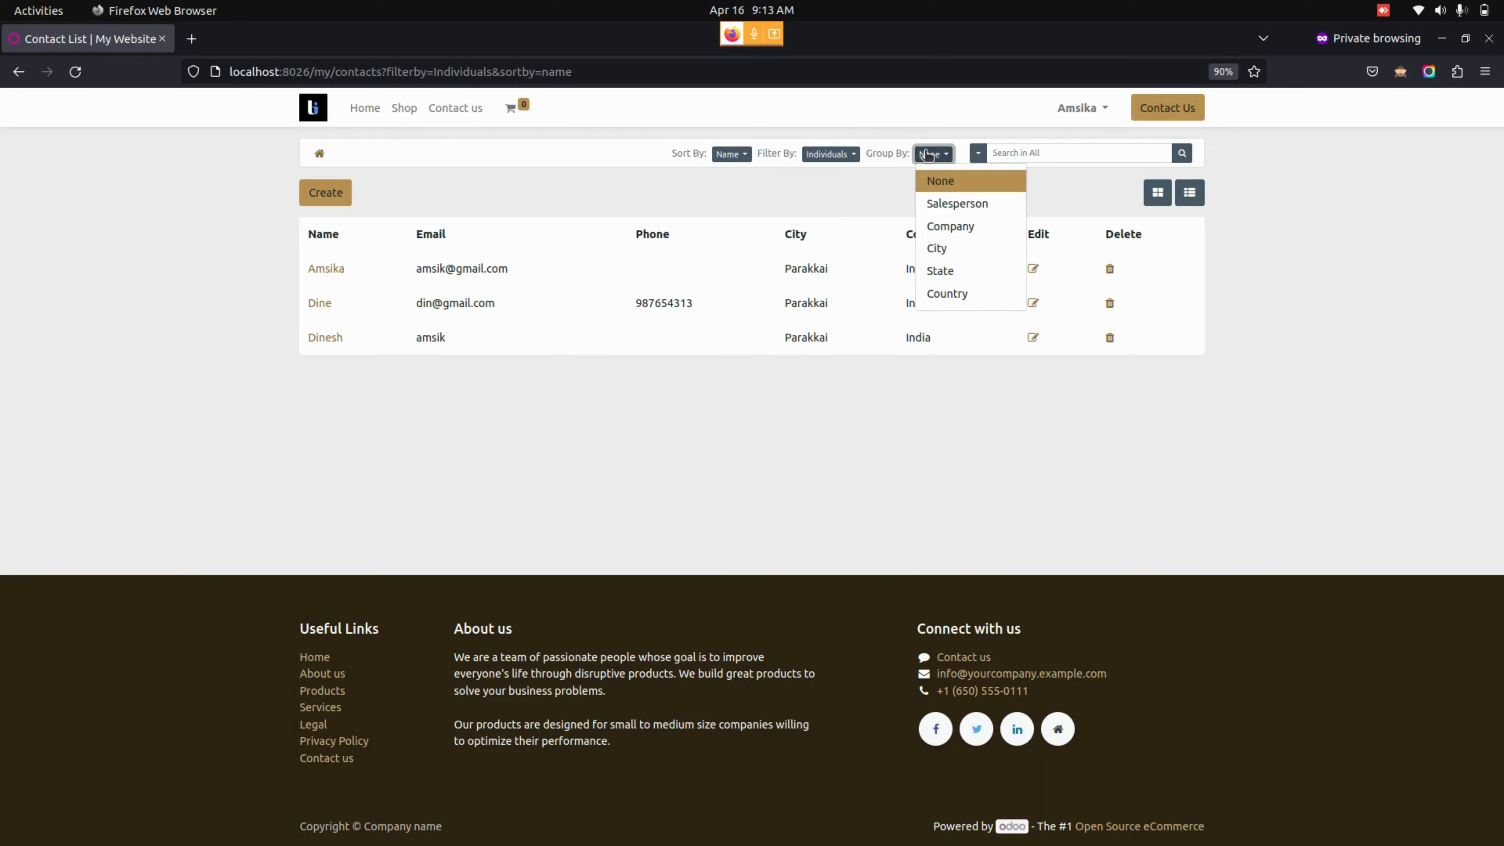
click(944, 204)
click(942, 156)
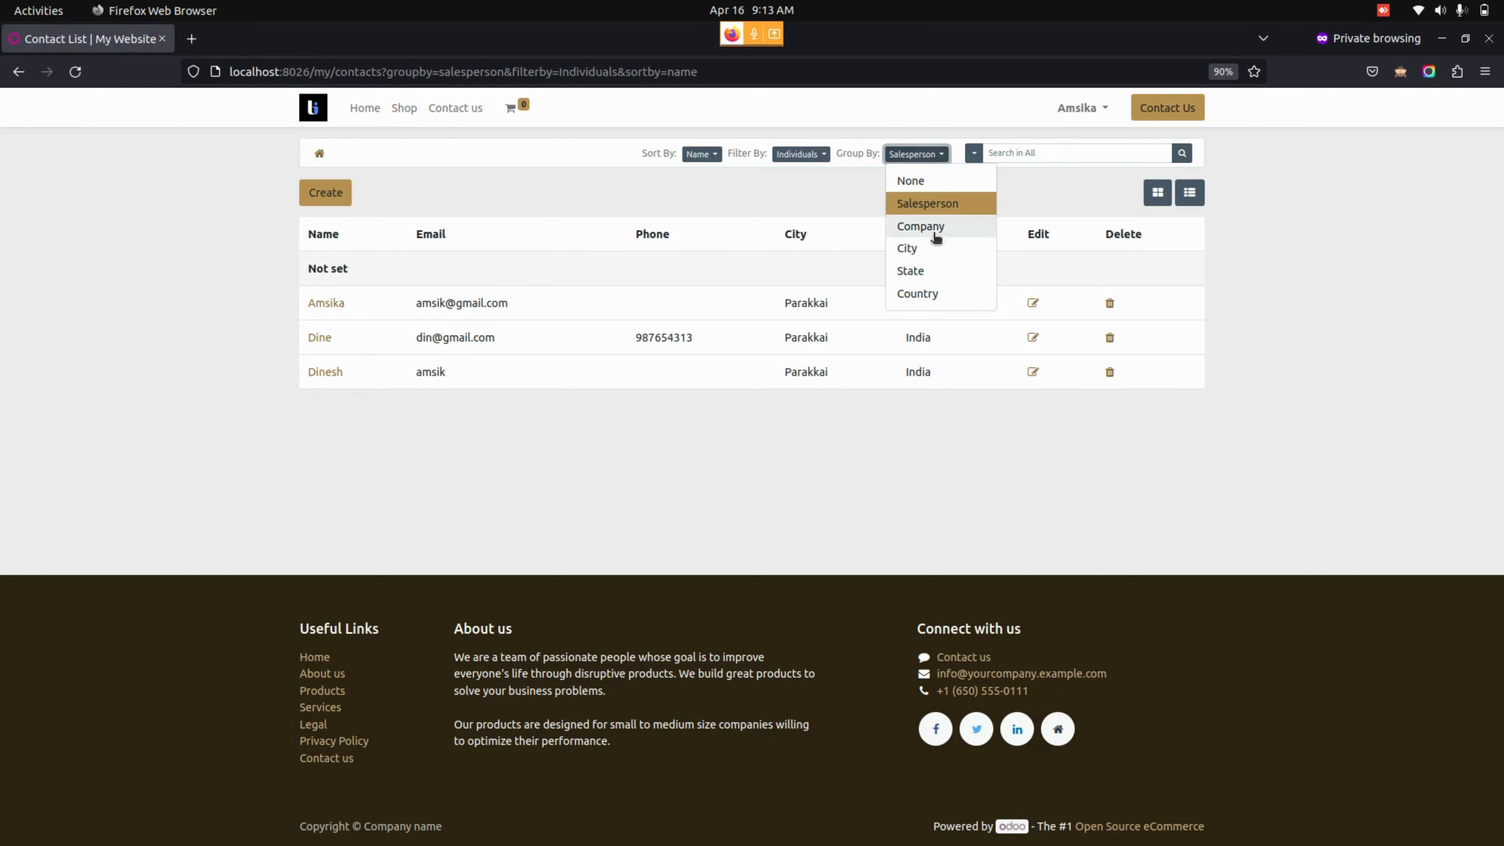
click(939, 245)
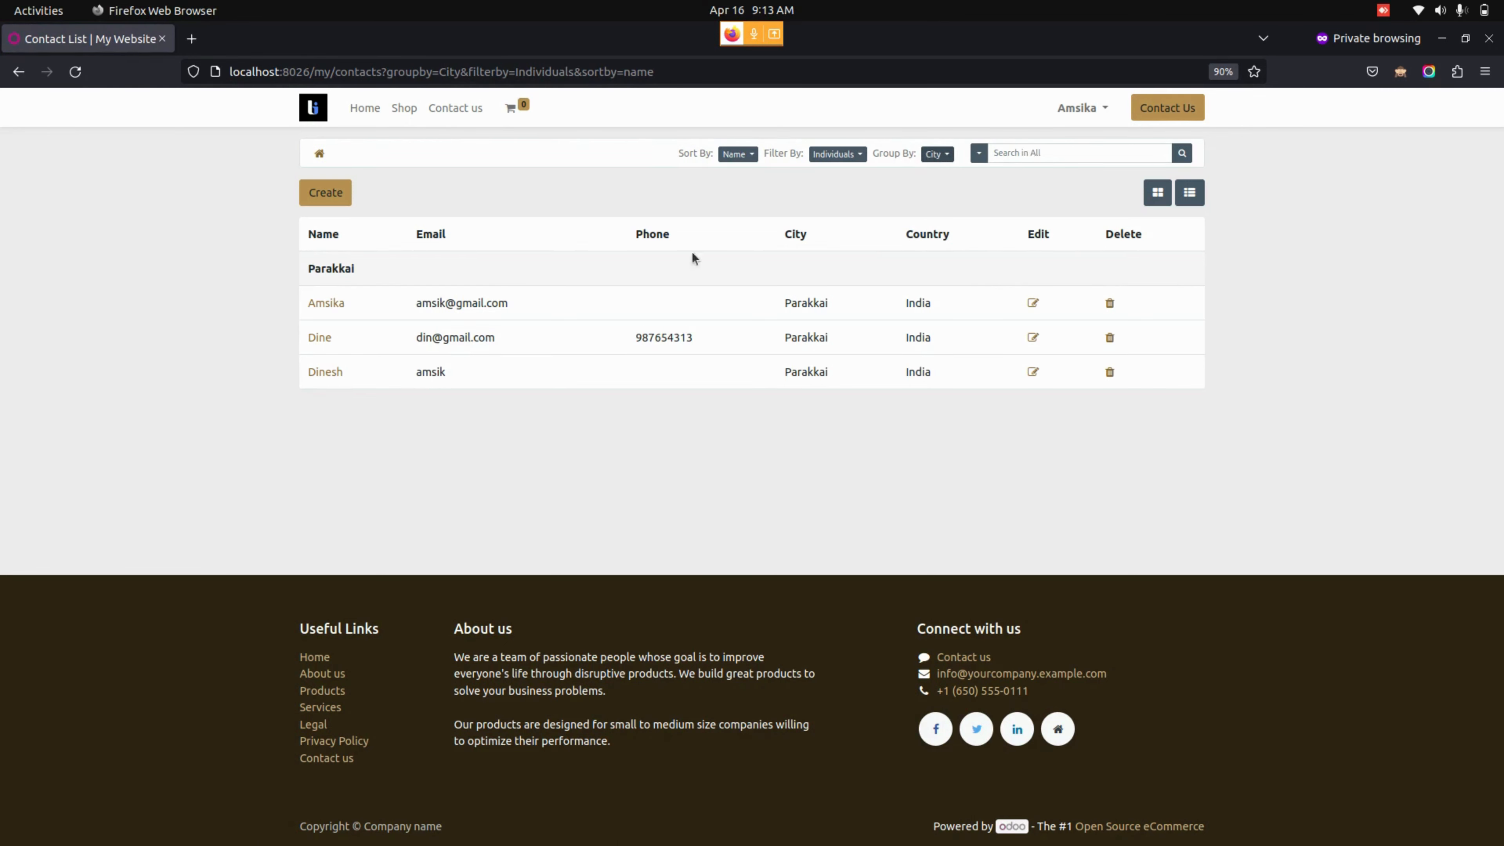
click(457, 415)
click(938, 154)
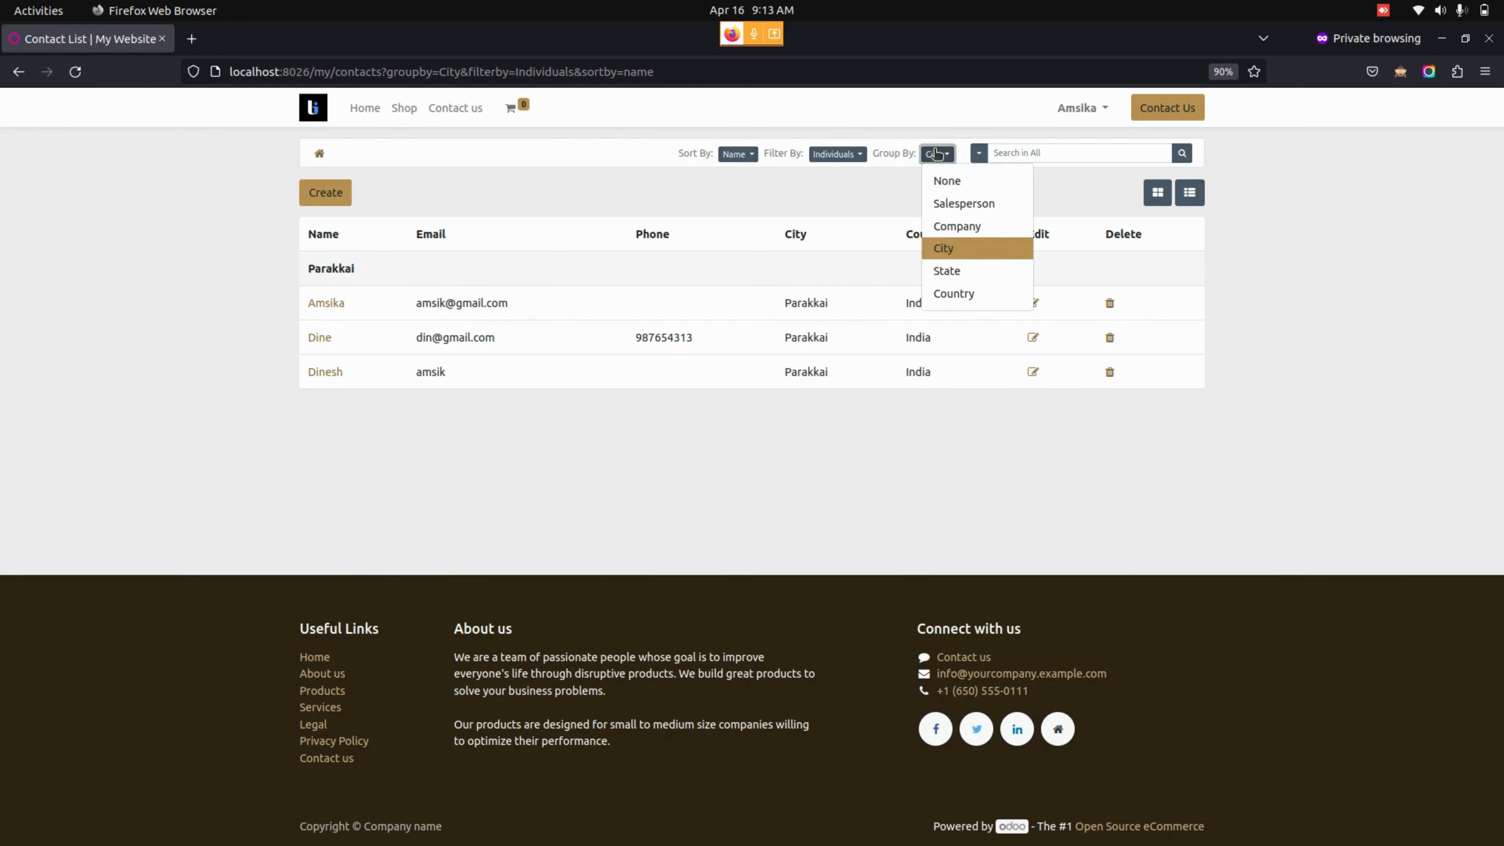
click(937, 180)
click(977, 154)
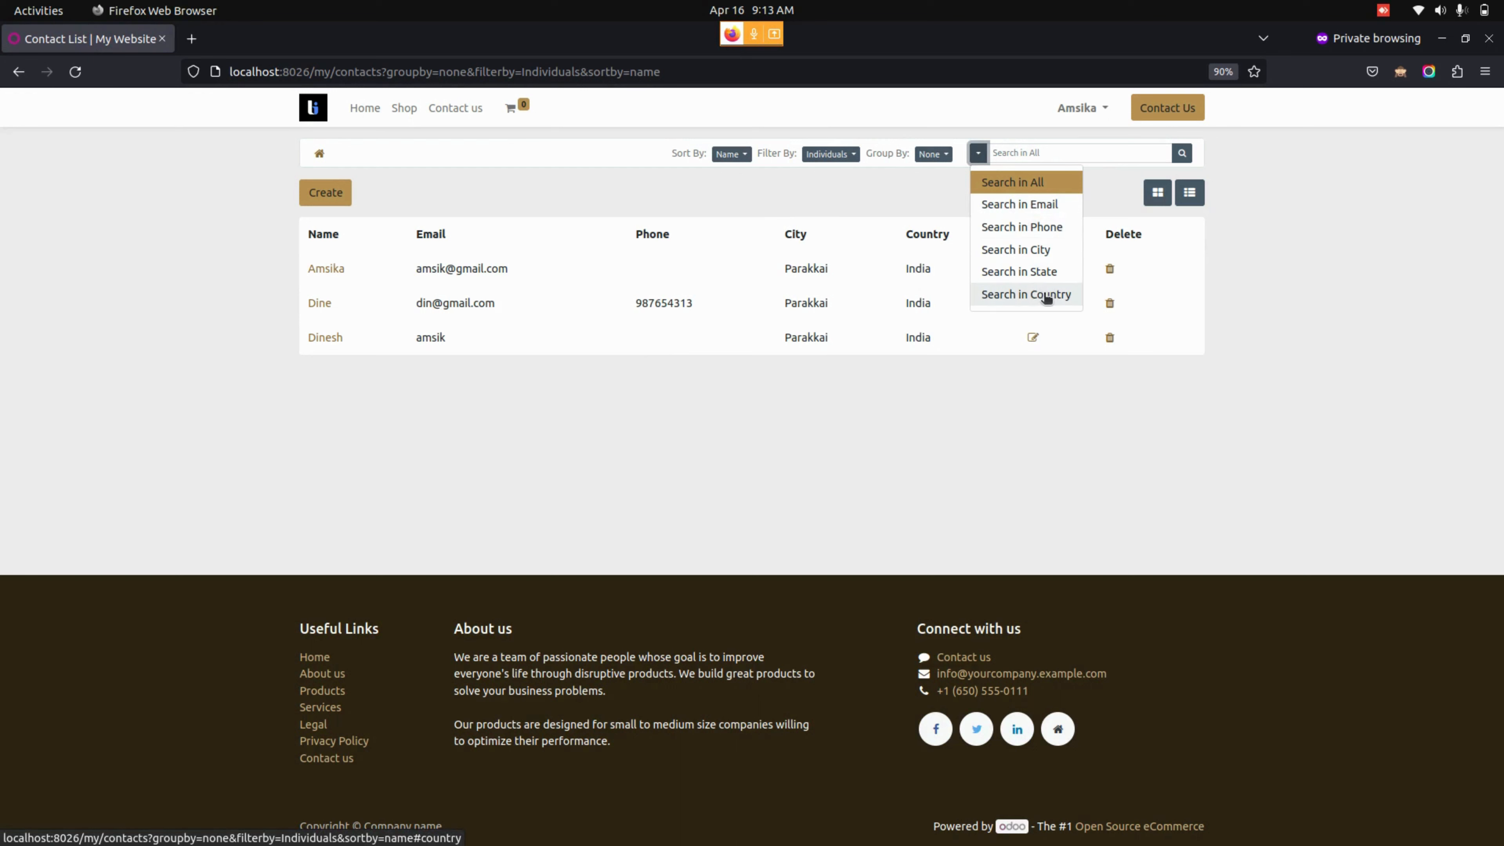
click(666, 476)
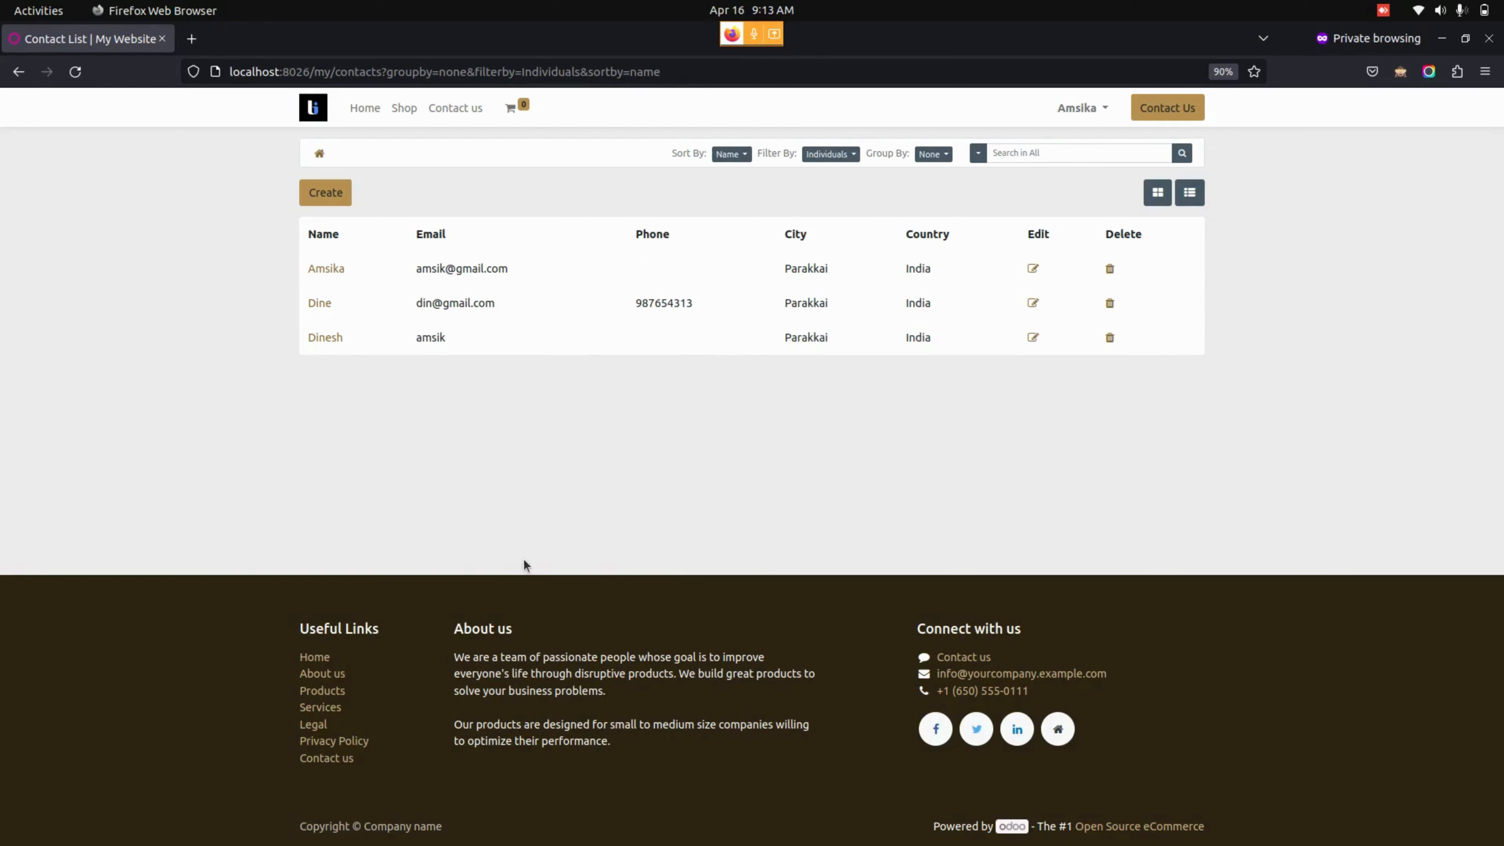
- Switch to the Odoo backend Firefox window
mouse_move(11, 135)
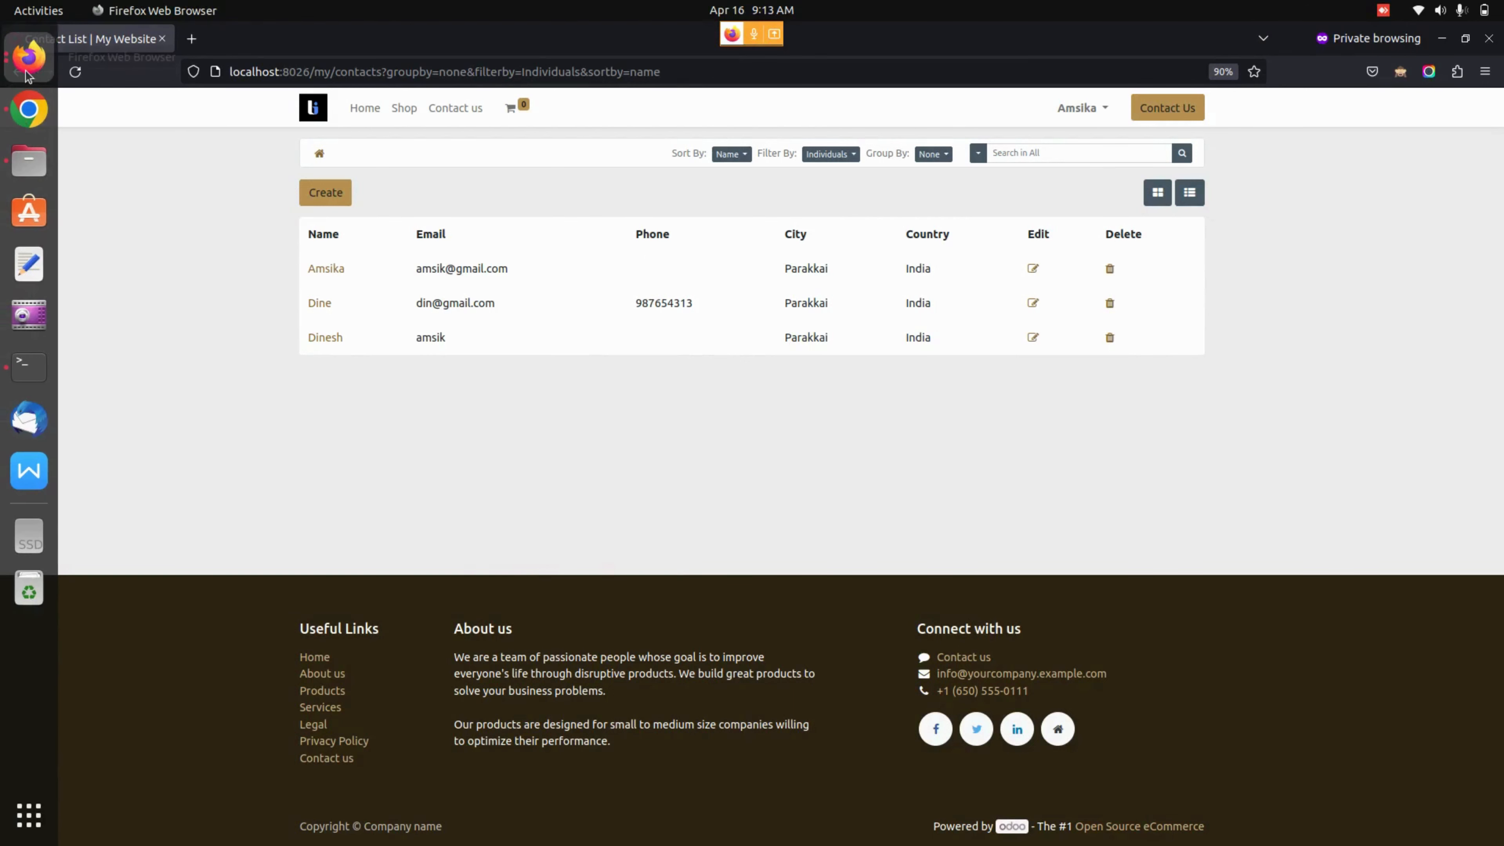
click(27, 57)
click(172, 250)
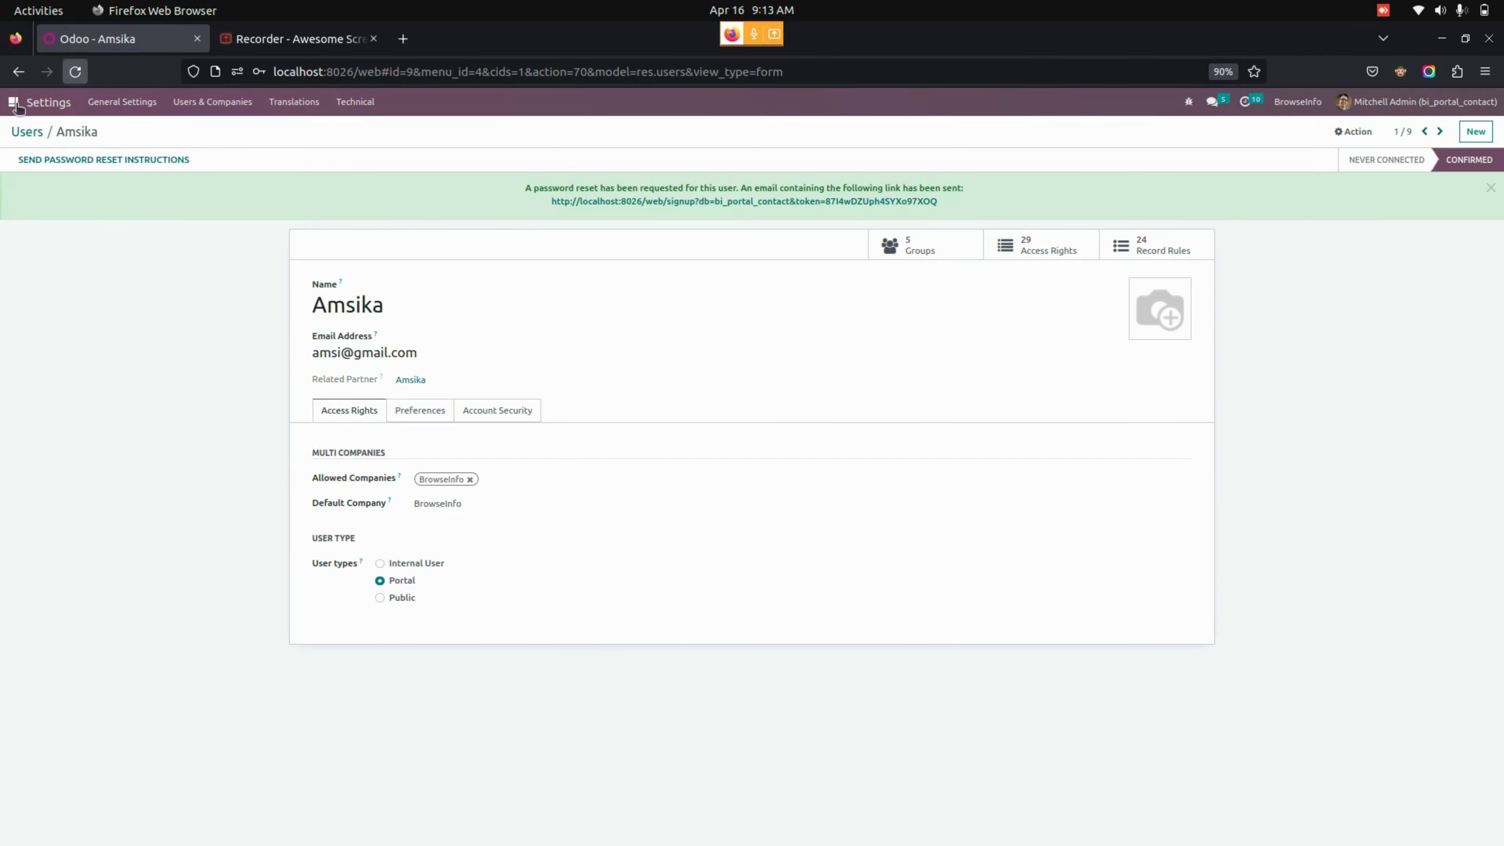
- Open the company card in backend Contacts, then return to the website contact list
click(9, 103)
click(717, 219)
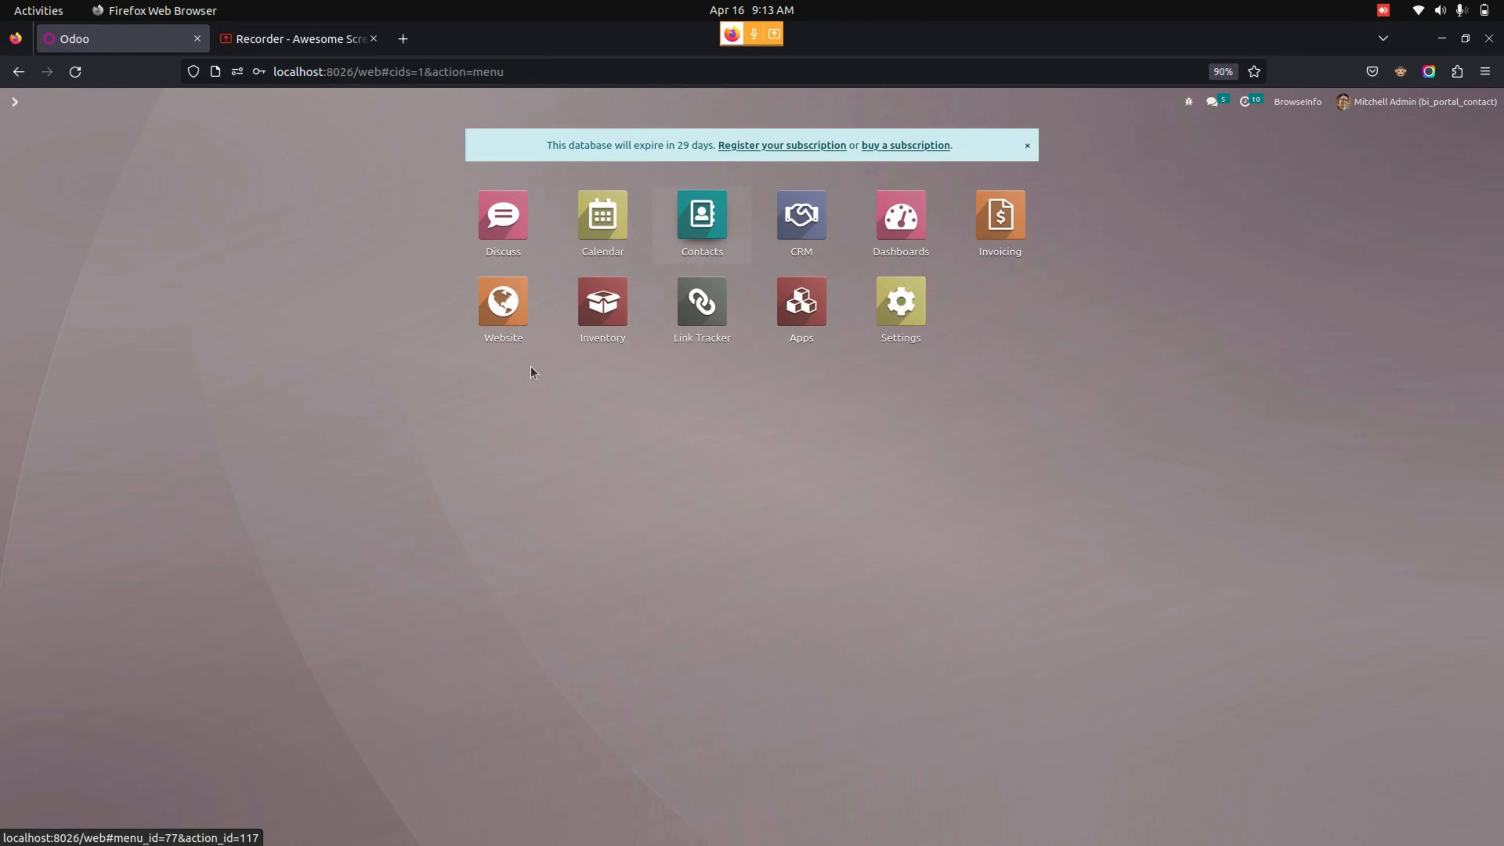
click(177, 246)
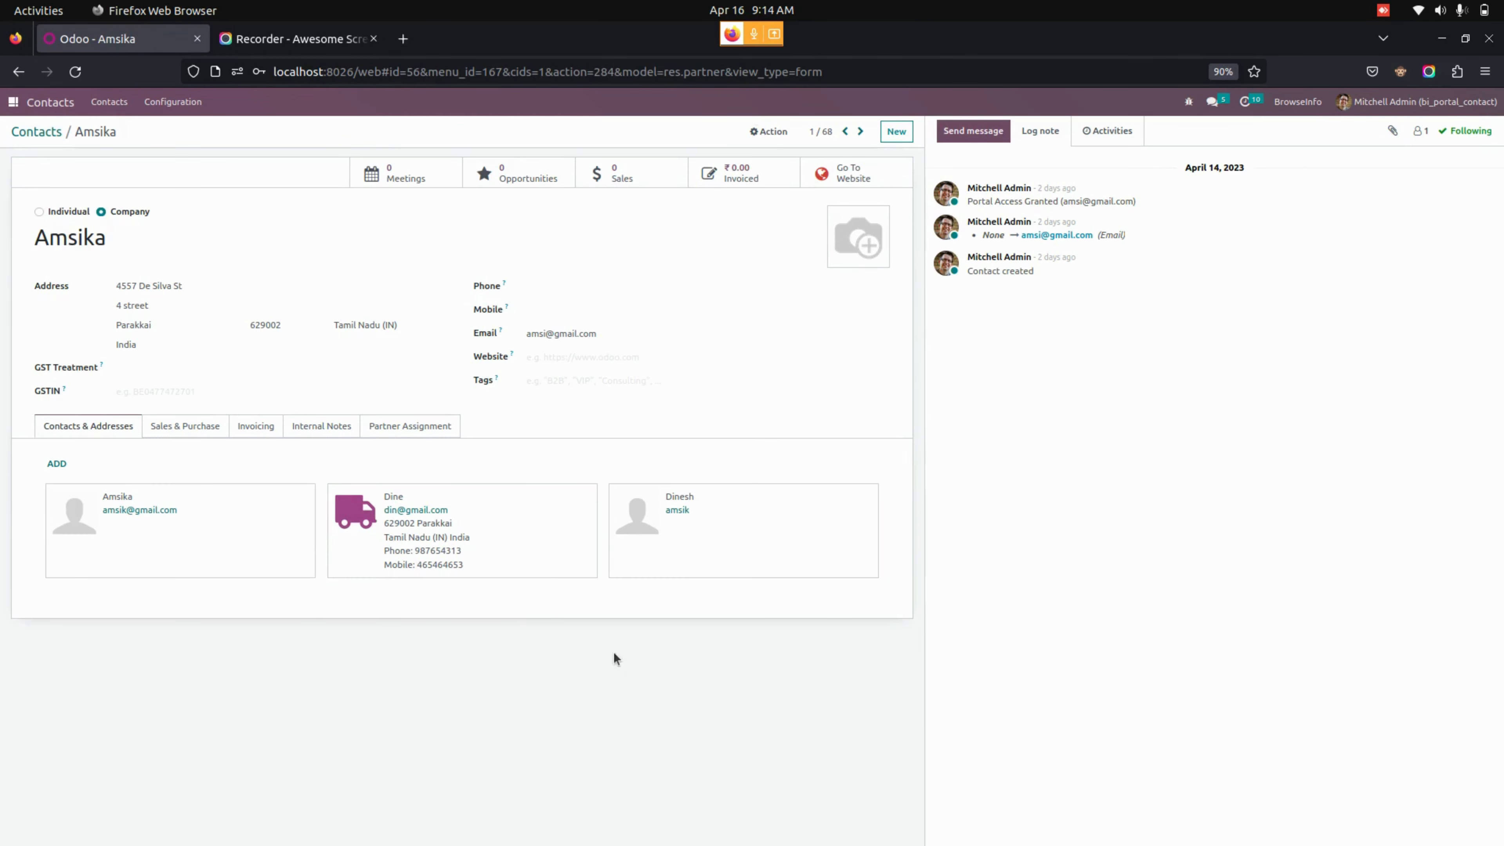
click(28, 57)
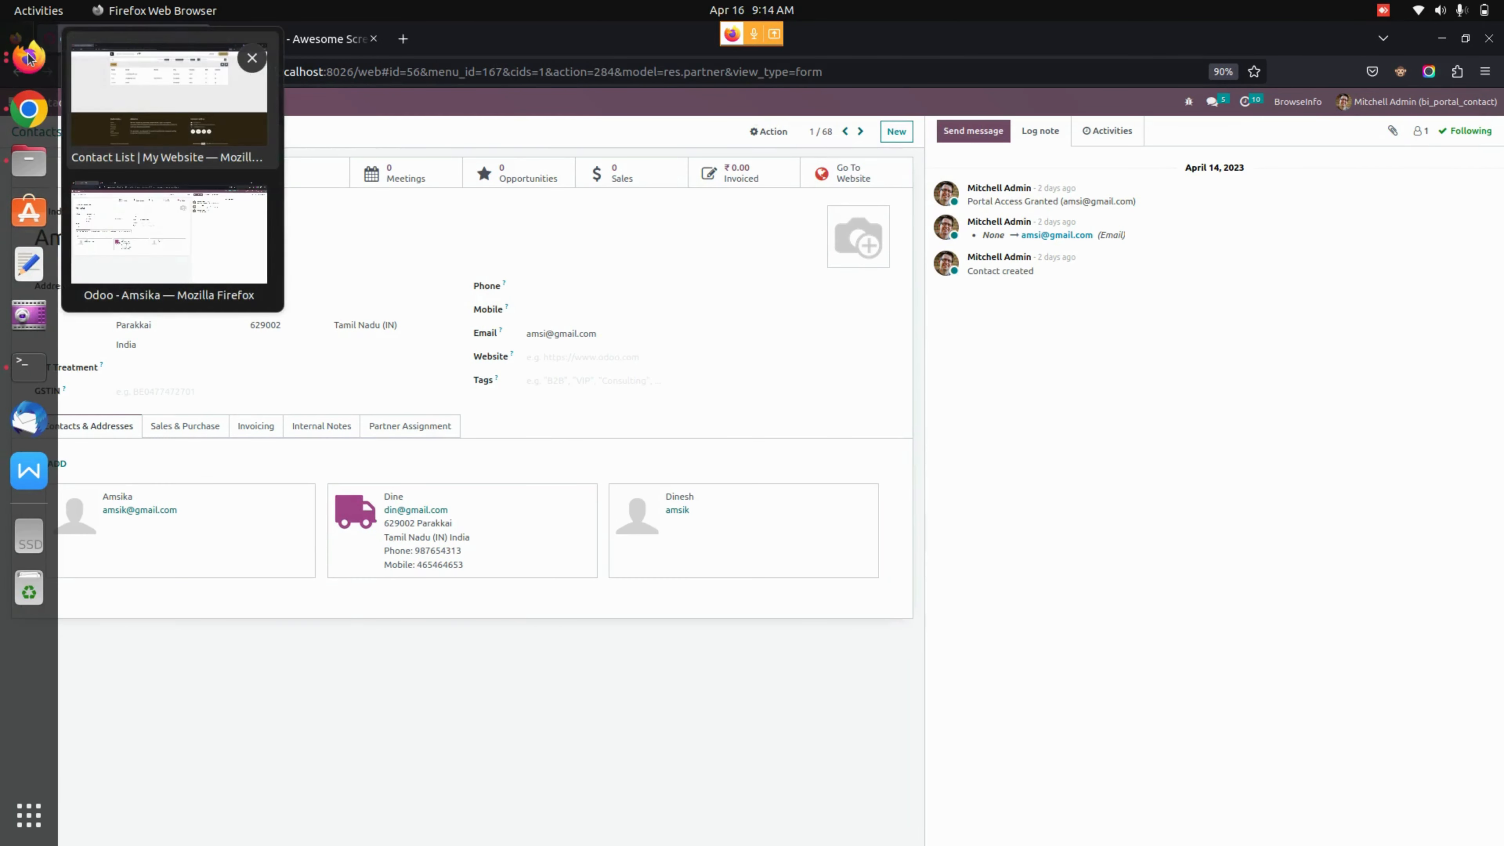
click(134, 95)
- Create a new contact with the person's name and e-mail address, then Save & Close
click(327, 193)
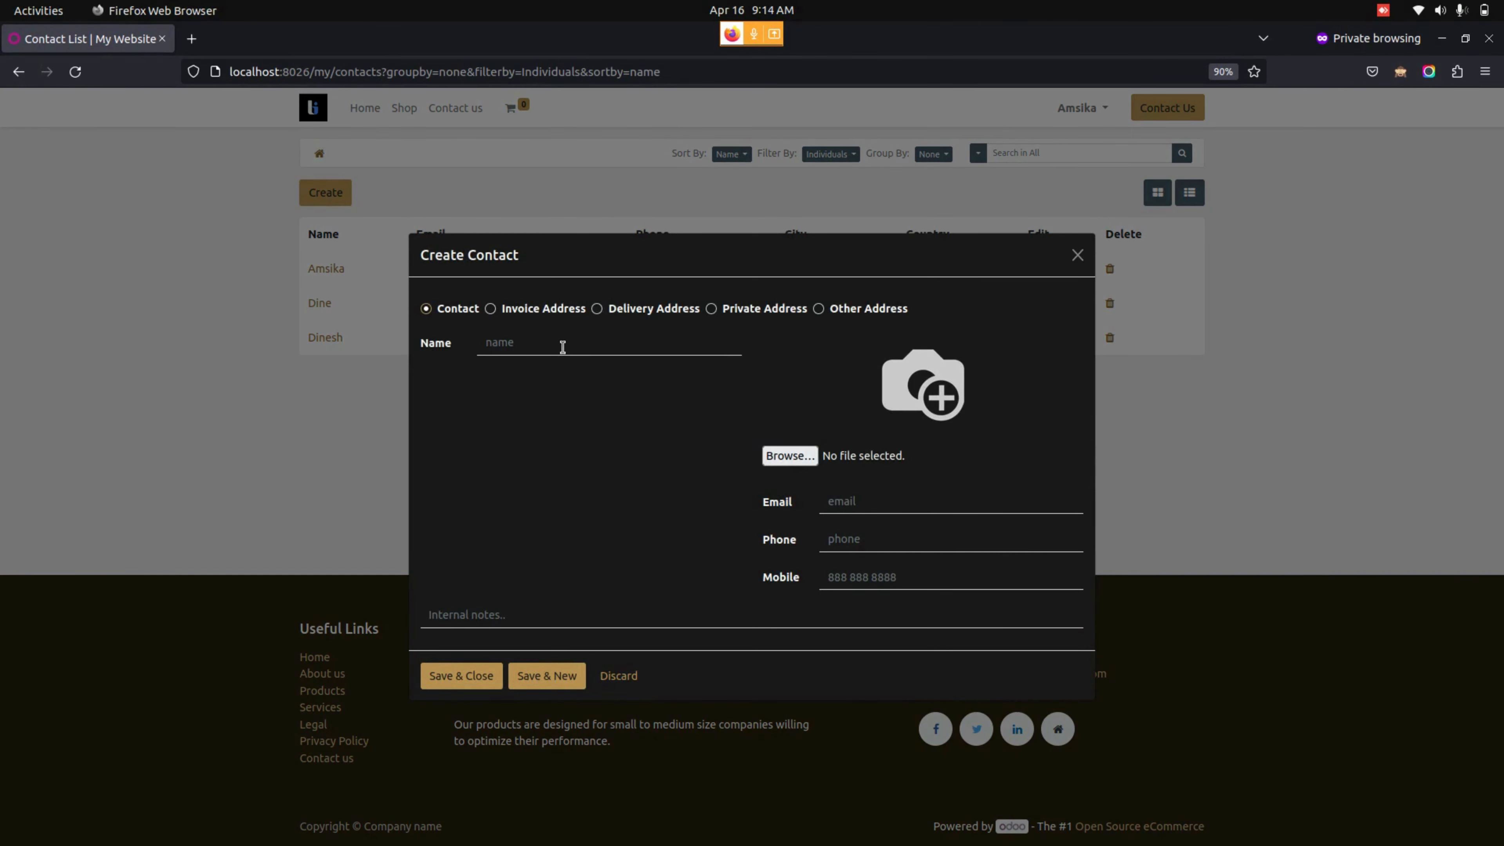
text(Manu)
click(884, 499)
click(483, 691)
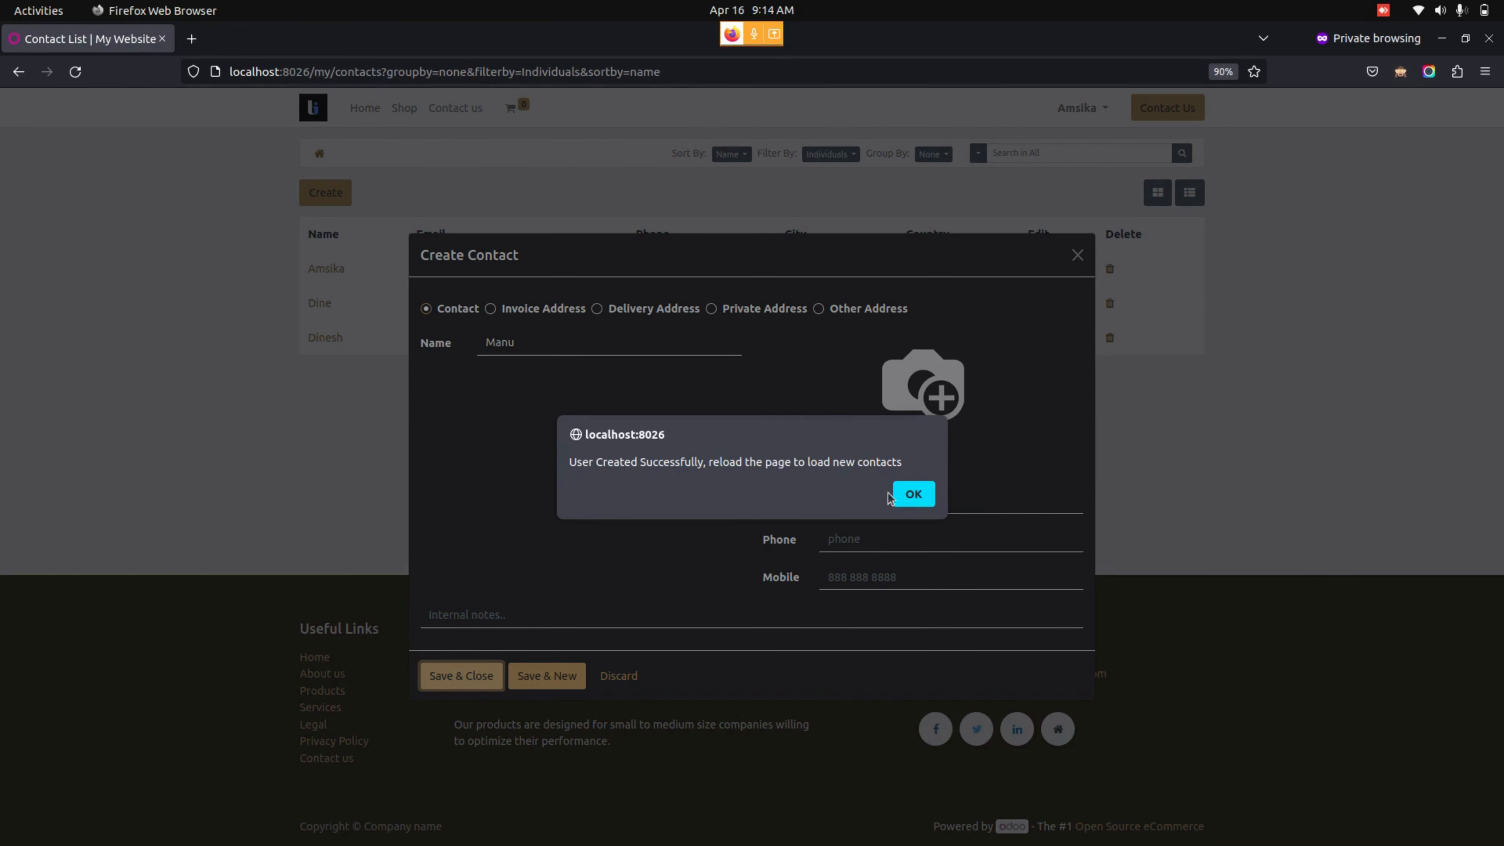
- Acknowledge the success message and reload the list to show the fourth contact
click(912, 496)
click(75, 71)
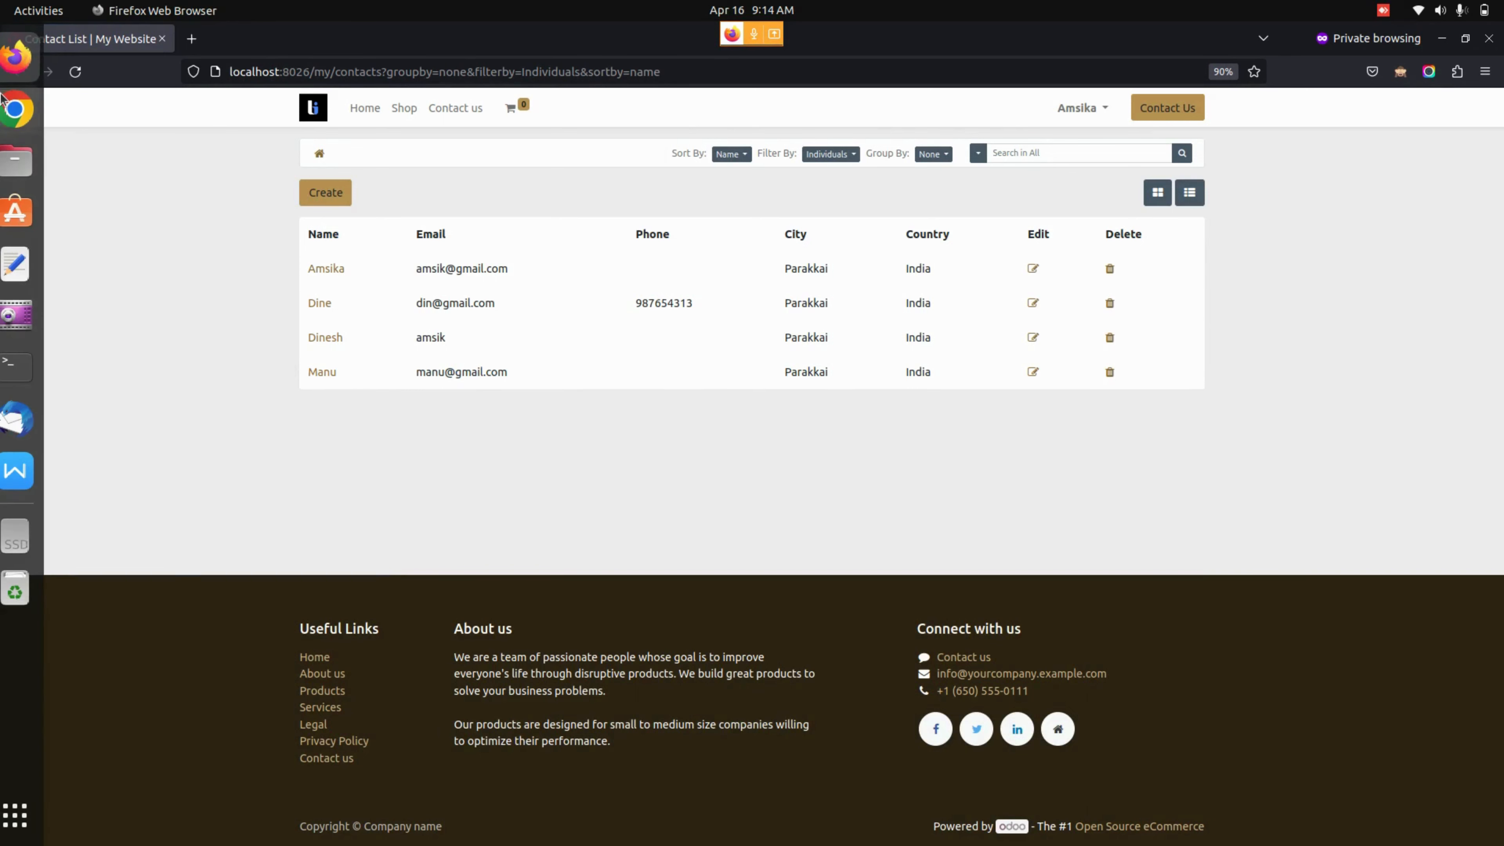
click(16, 70)
- Reload the backend company record to see the new fourth contact card, then go home
click(181, 270)
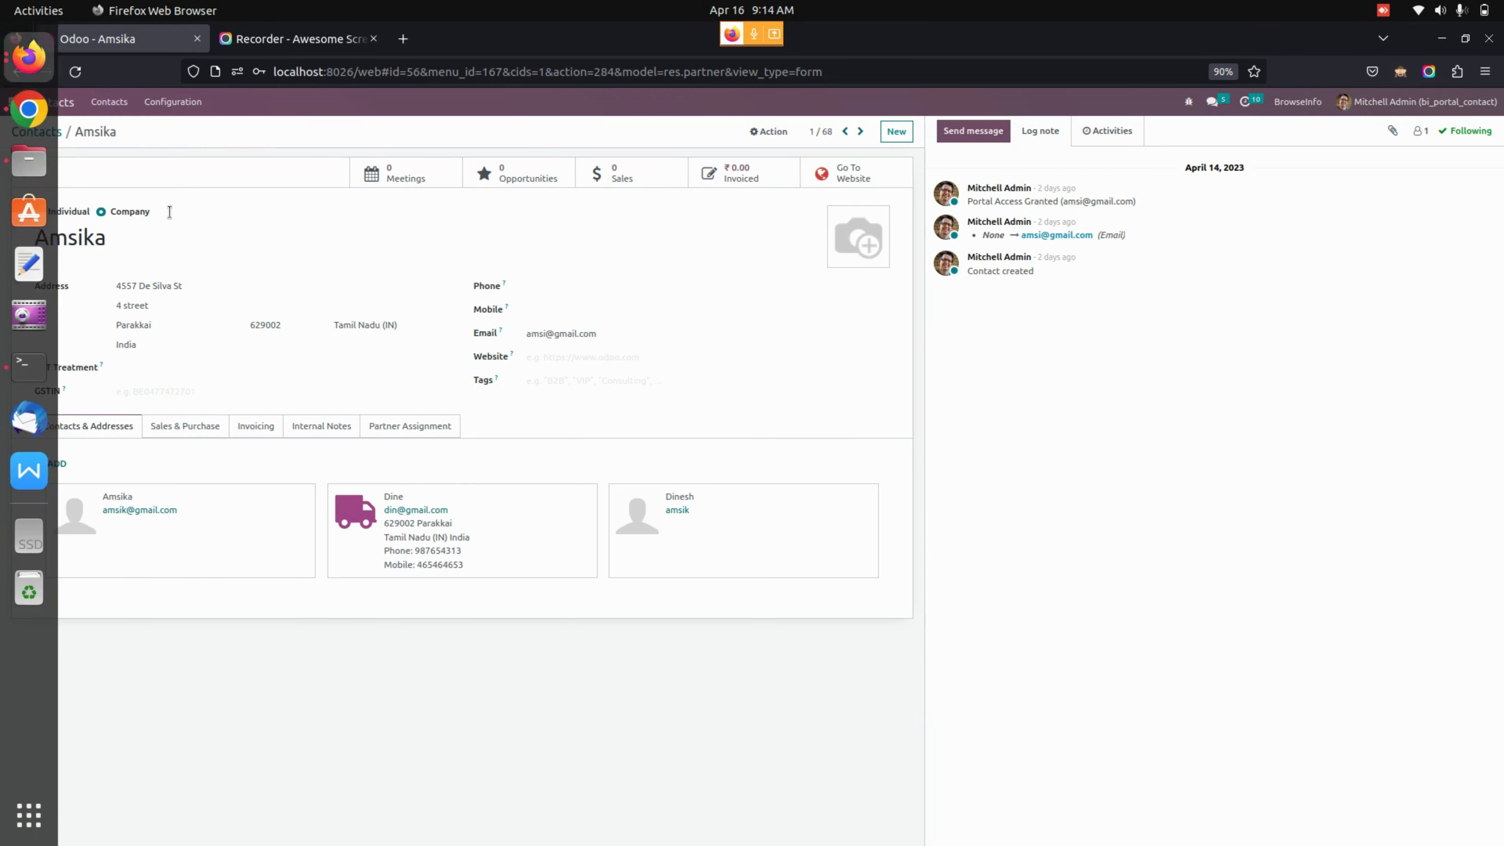
click(75, 71)
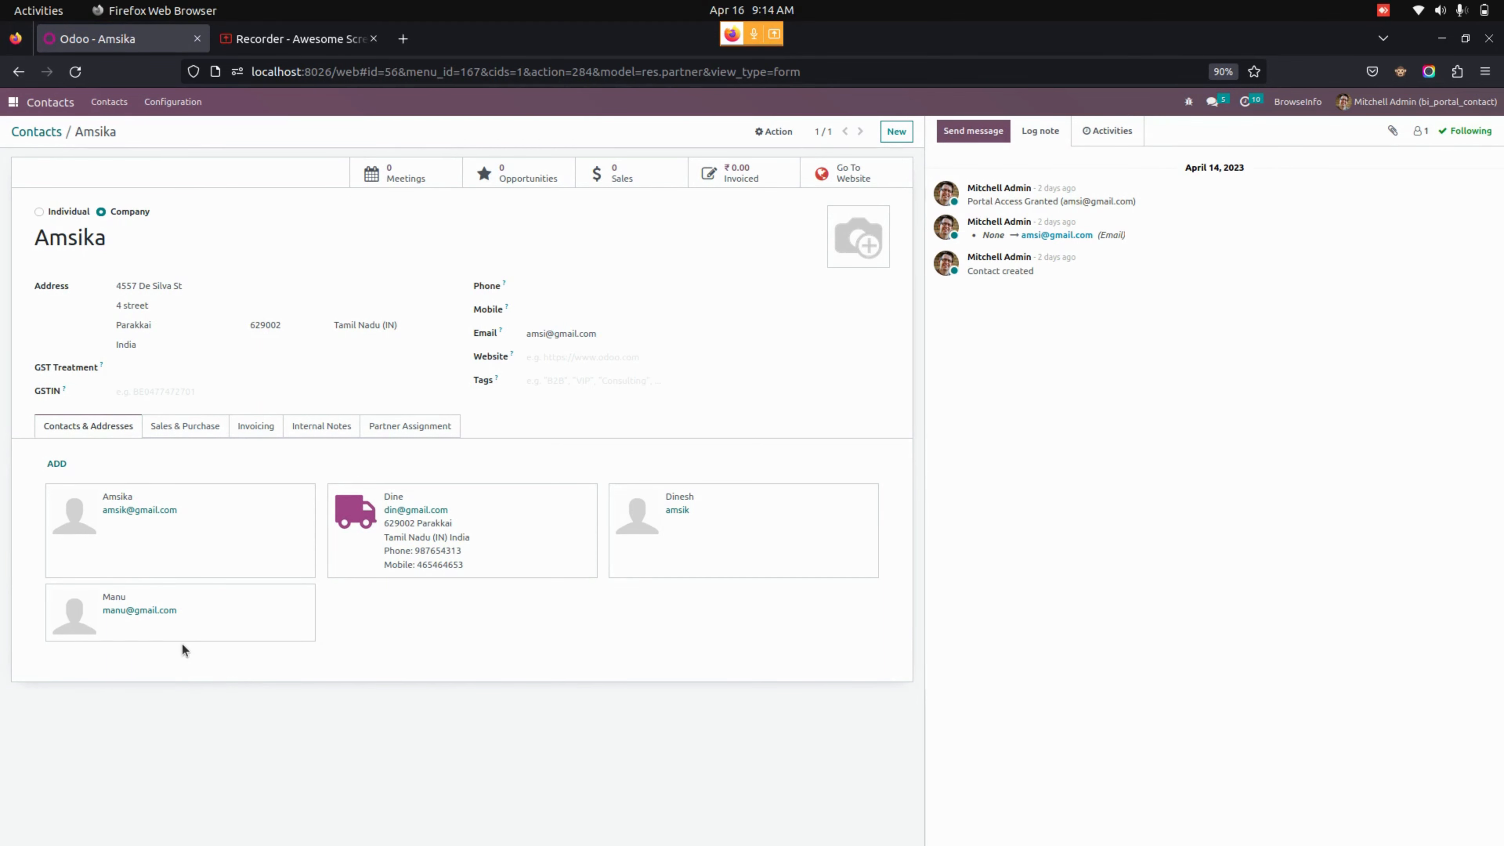
click(13, 102)
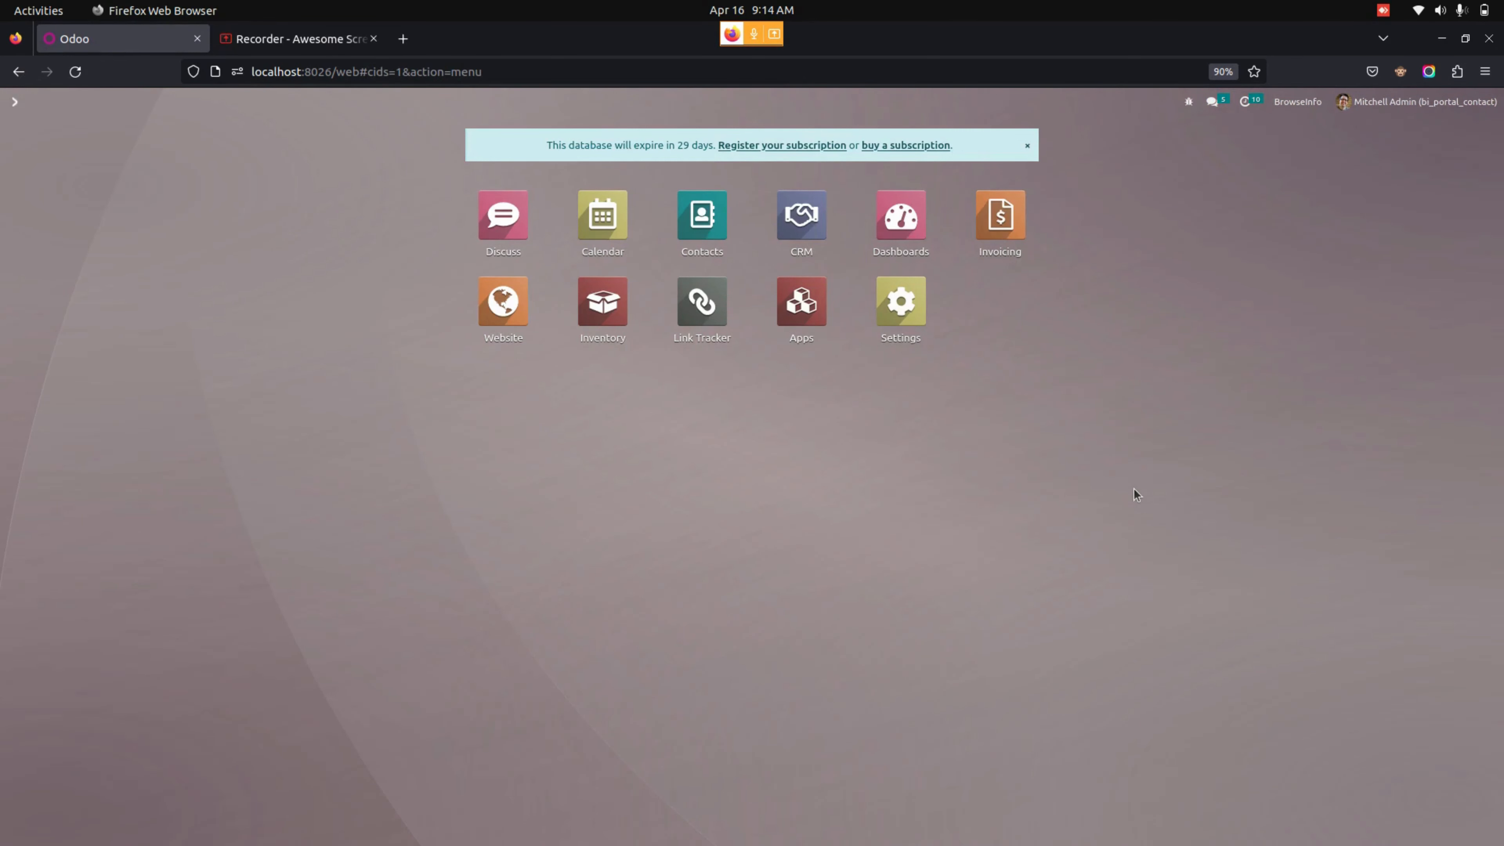